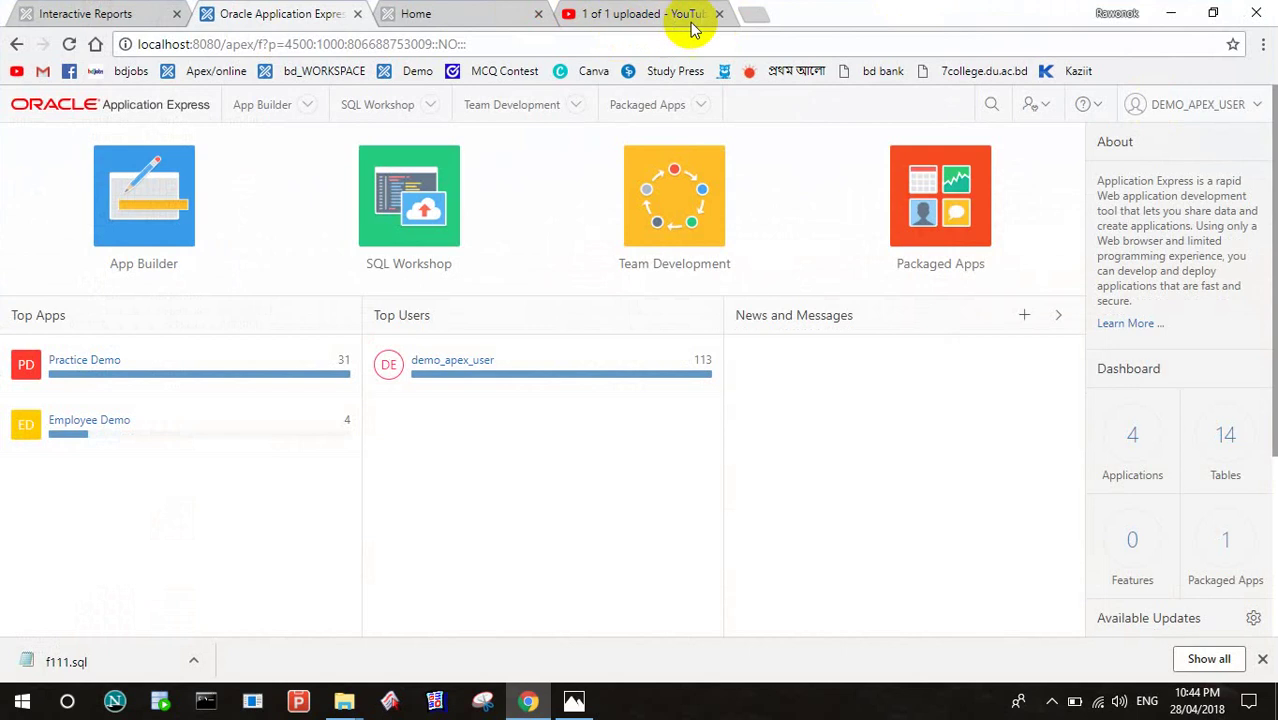
# - Close the open Practice Demo page and the old Application Express session
pyautogui.click(503, 14)
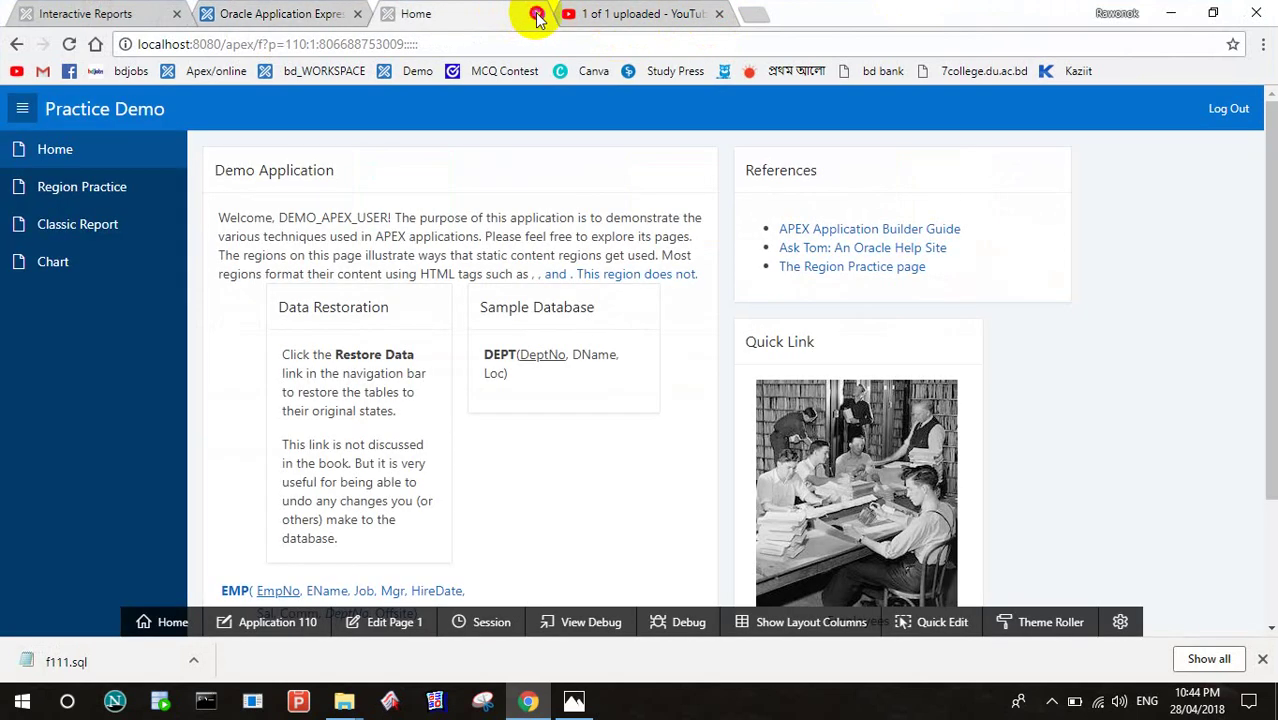
pyautogui.click(537, 14)
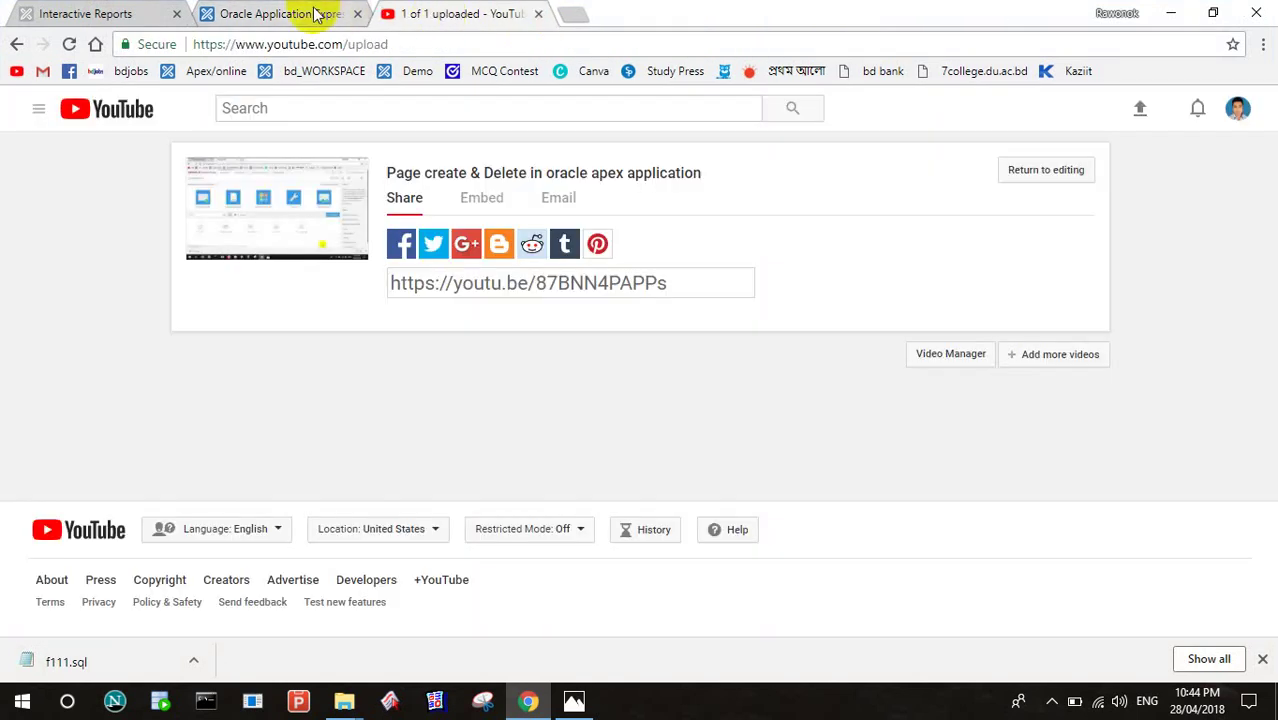
pyautogui.click(316, 14)
pyautogui.click(359, 14)
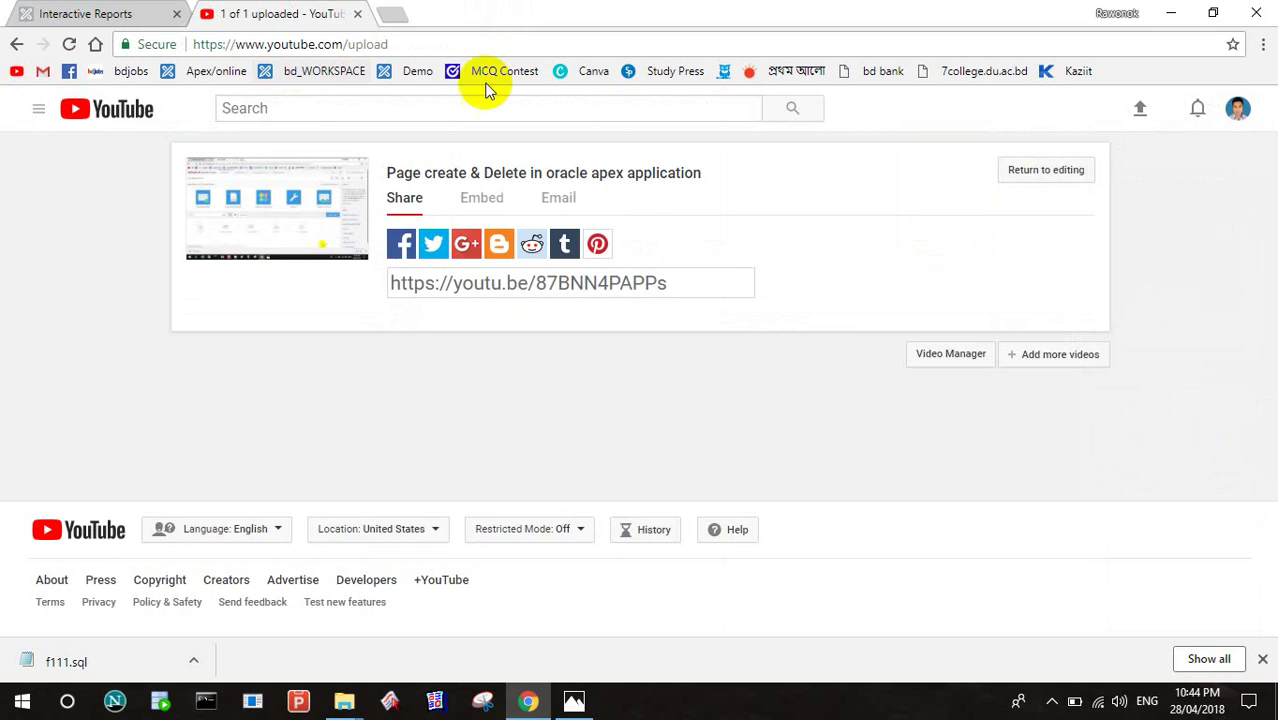
# - Sign in to the demo_WORKSPACE workspace with the saved credentials and open the Practice Demo application
pyautogui.click(418, 73)
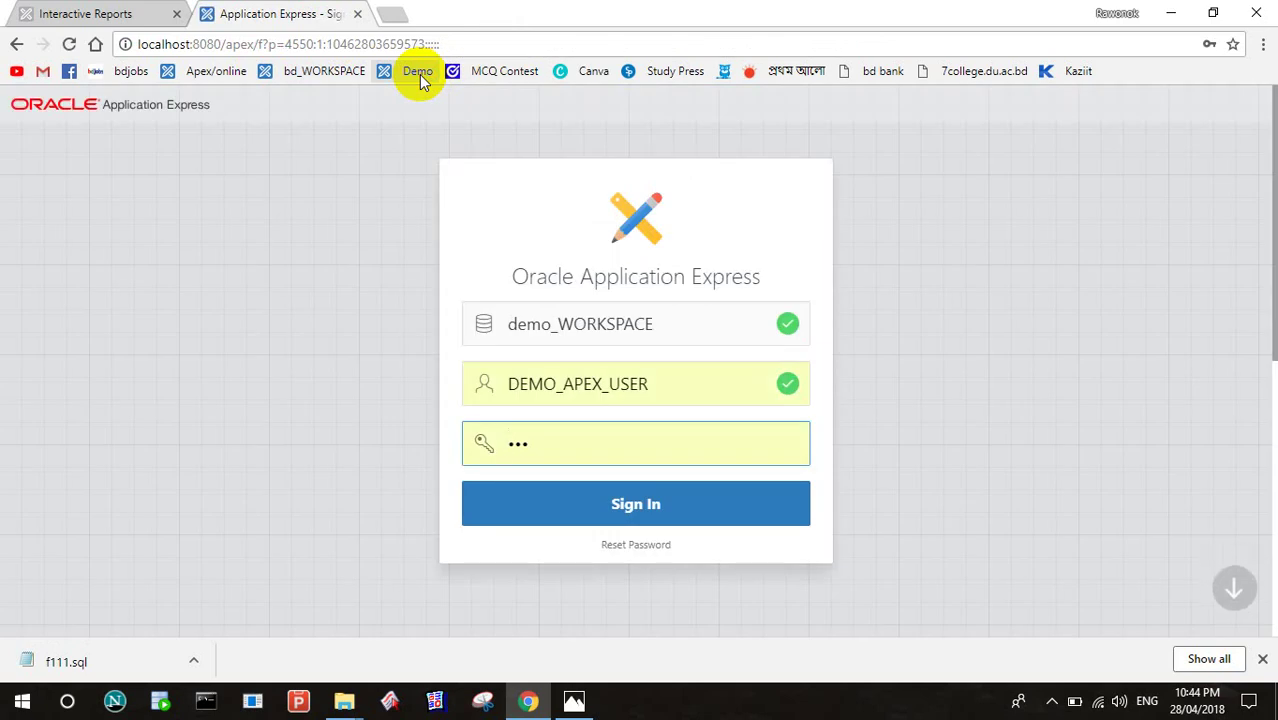
pyautogui.click(711, 506)
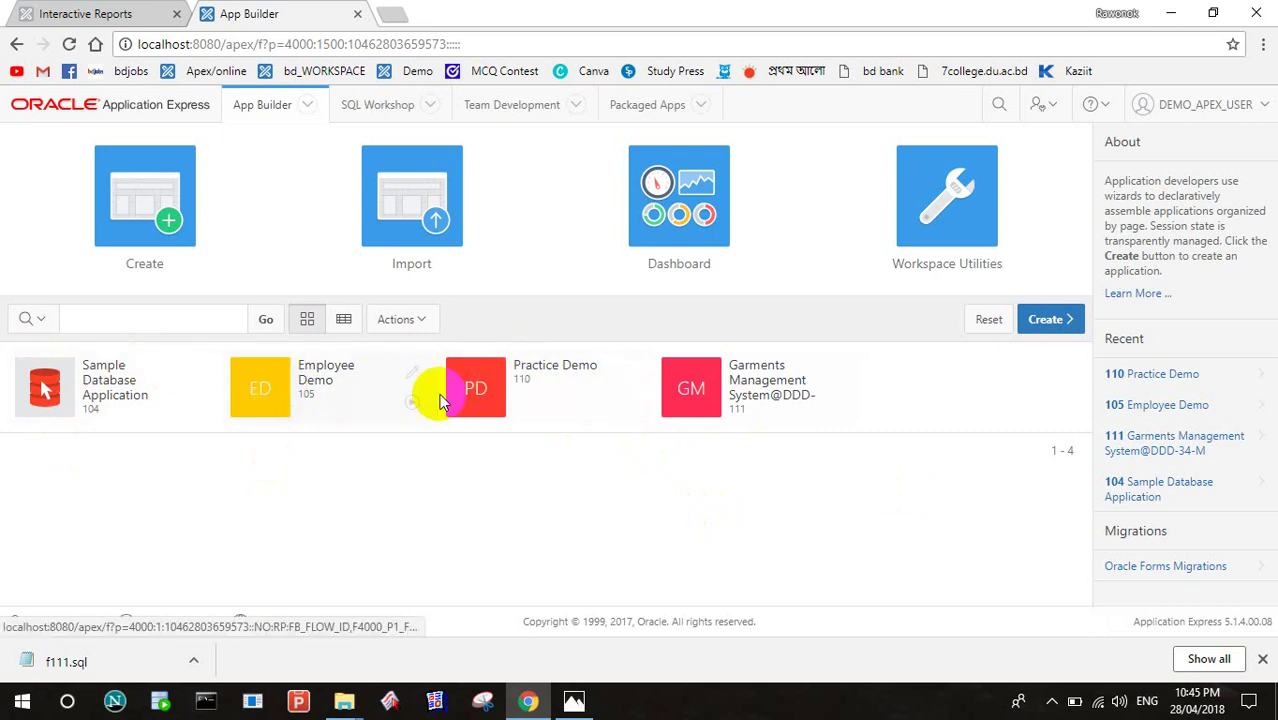
pyautogui.click(493, 378)
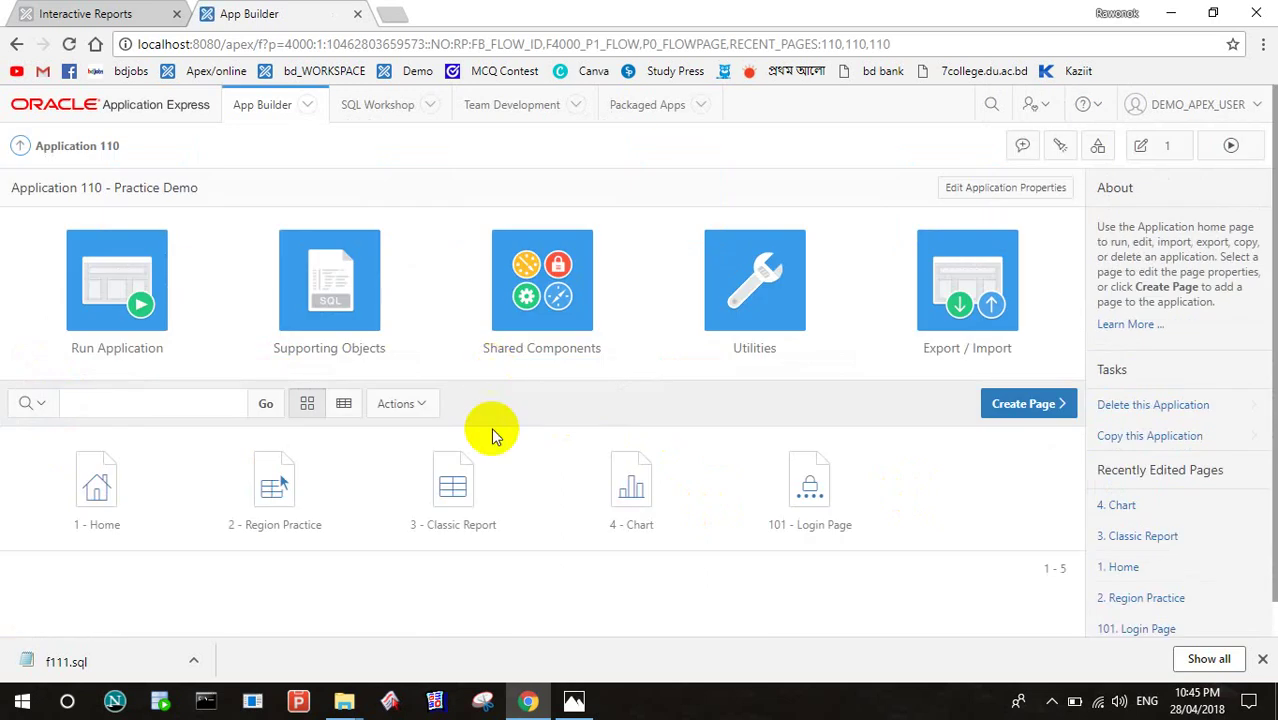
# - Run the application and review the pages in its navigation menu, including Region Practice and Classic Report
pyautogui.click(1234, 144)
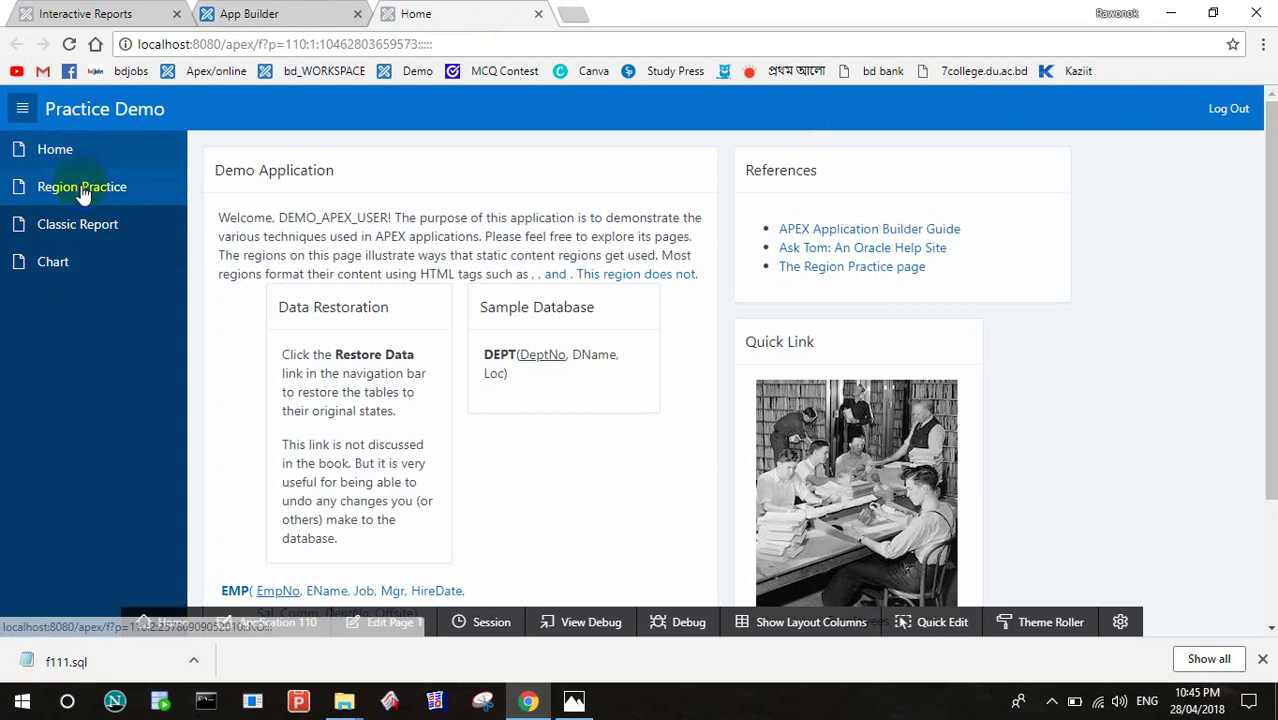
pyautogui.click(65, 150)
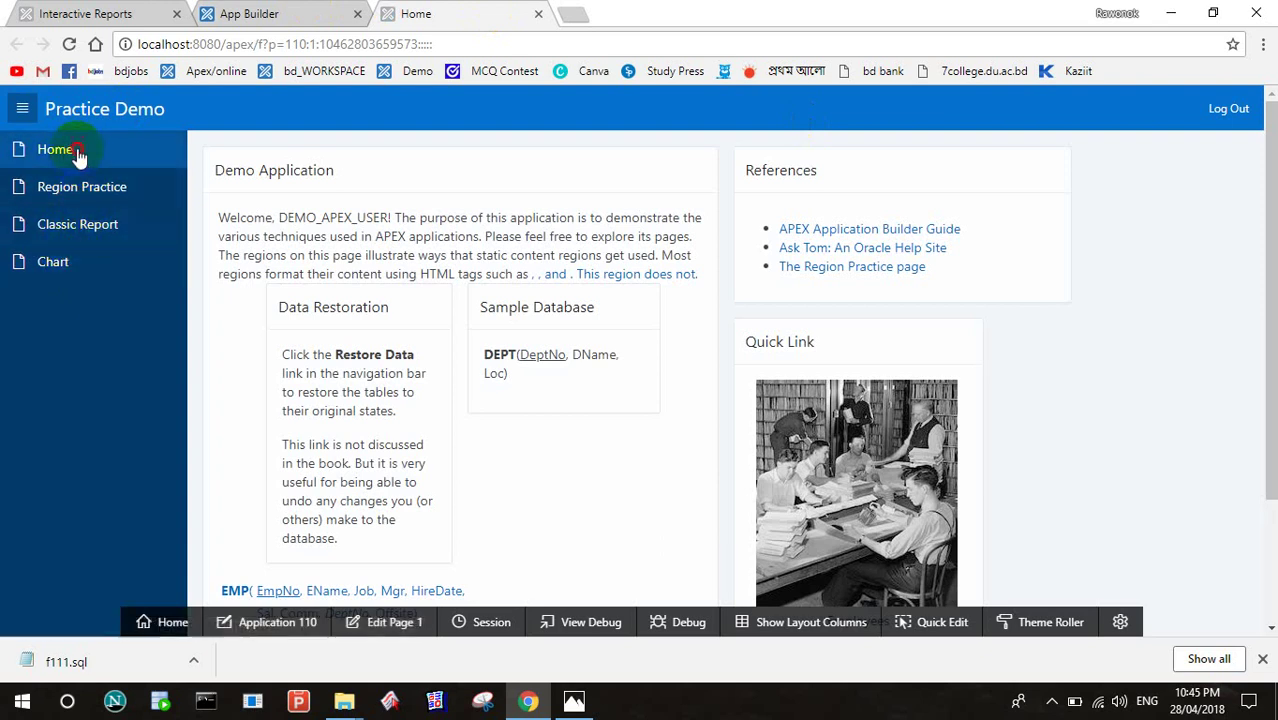
pyautogui.click(94, 186)
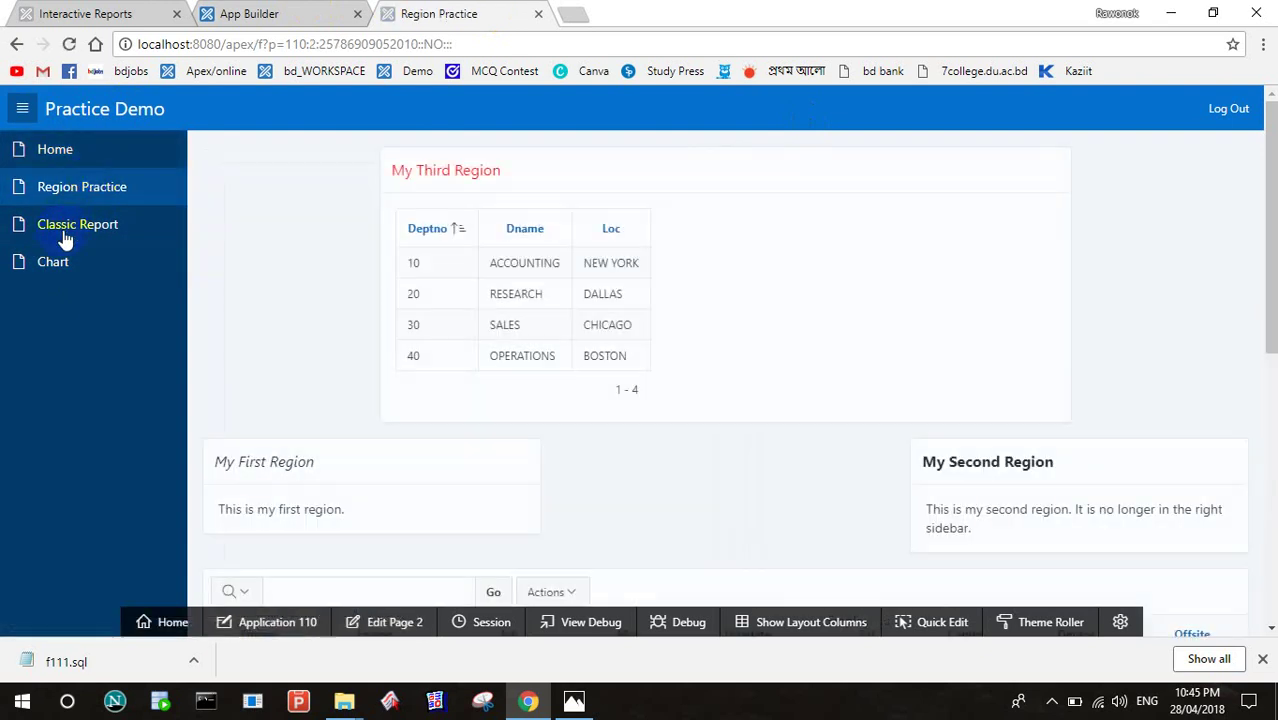
pyautogui.click(88, 222)
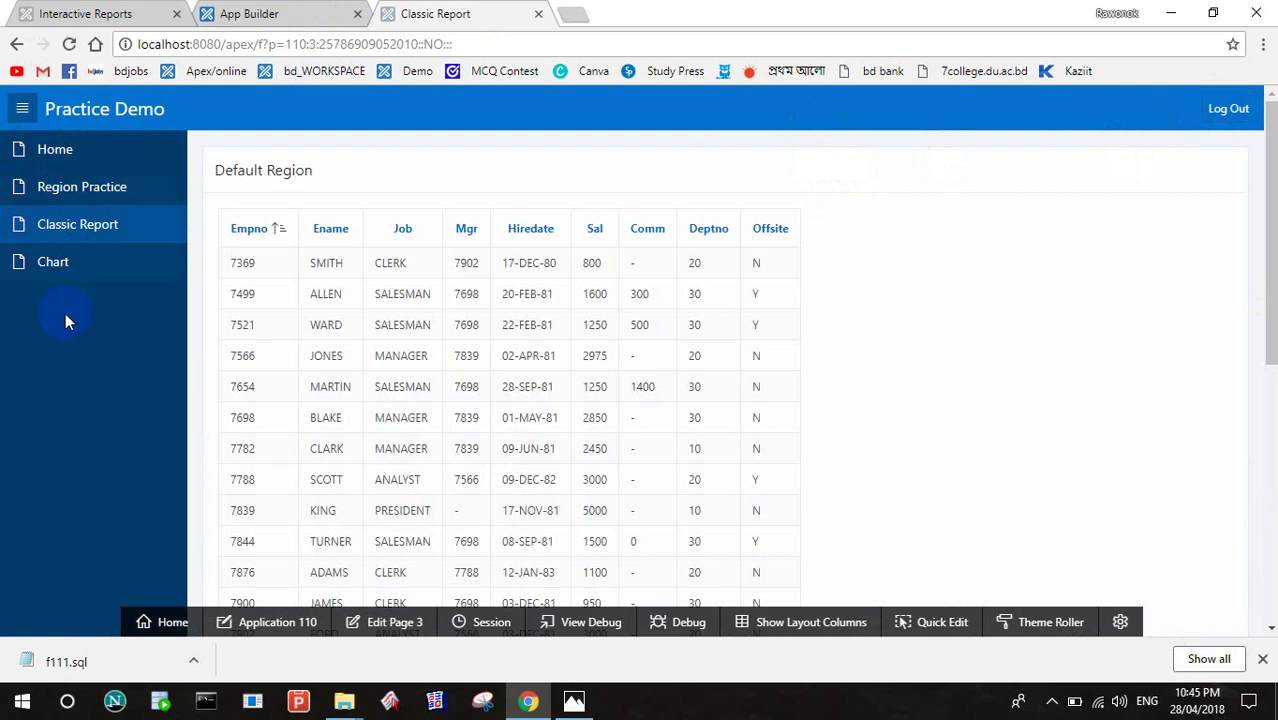
pyautogui.click(53, 264)
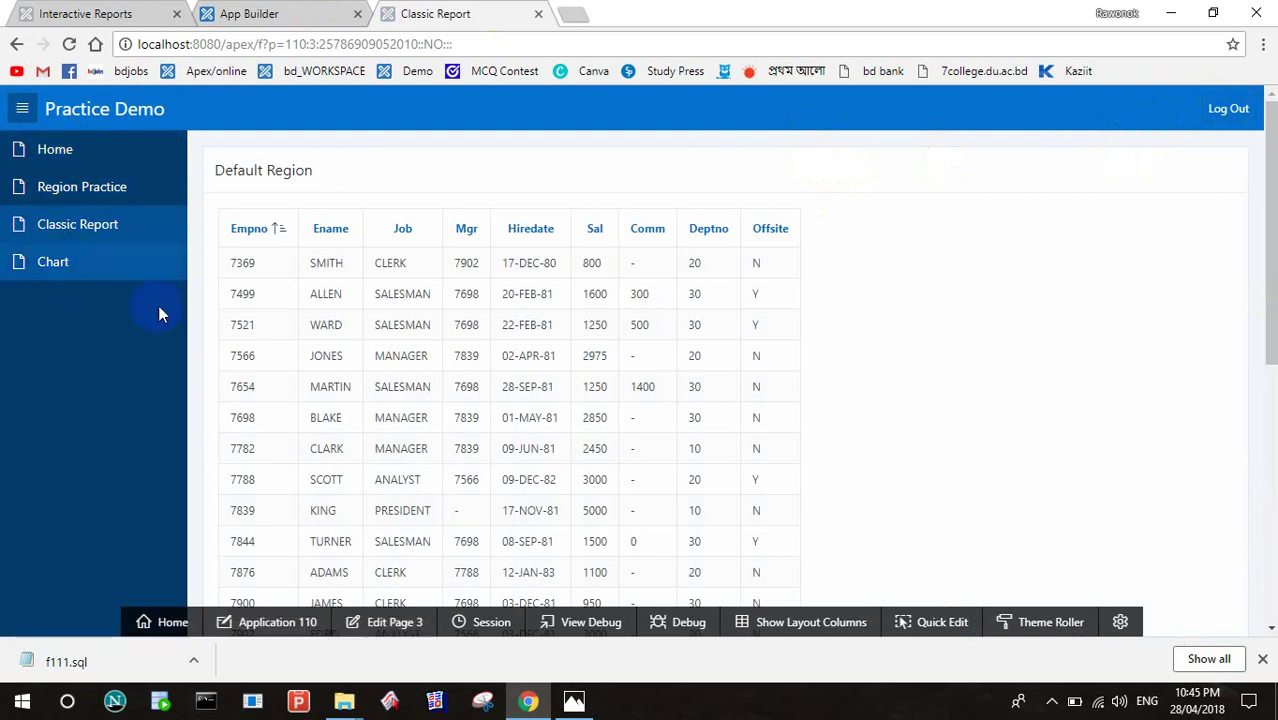
# - Return to application 110, open the Desktop Navigation Menu list in its shared components, and start a new list entry
pyautogui.click(283, 9)
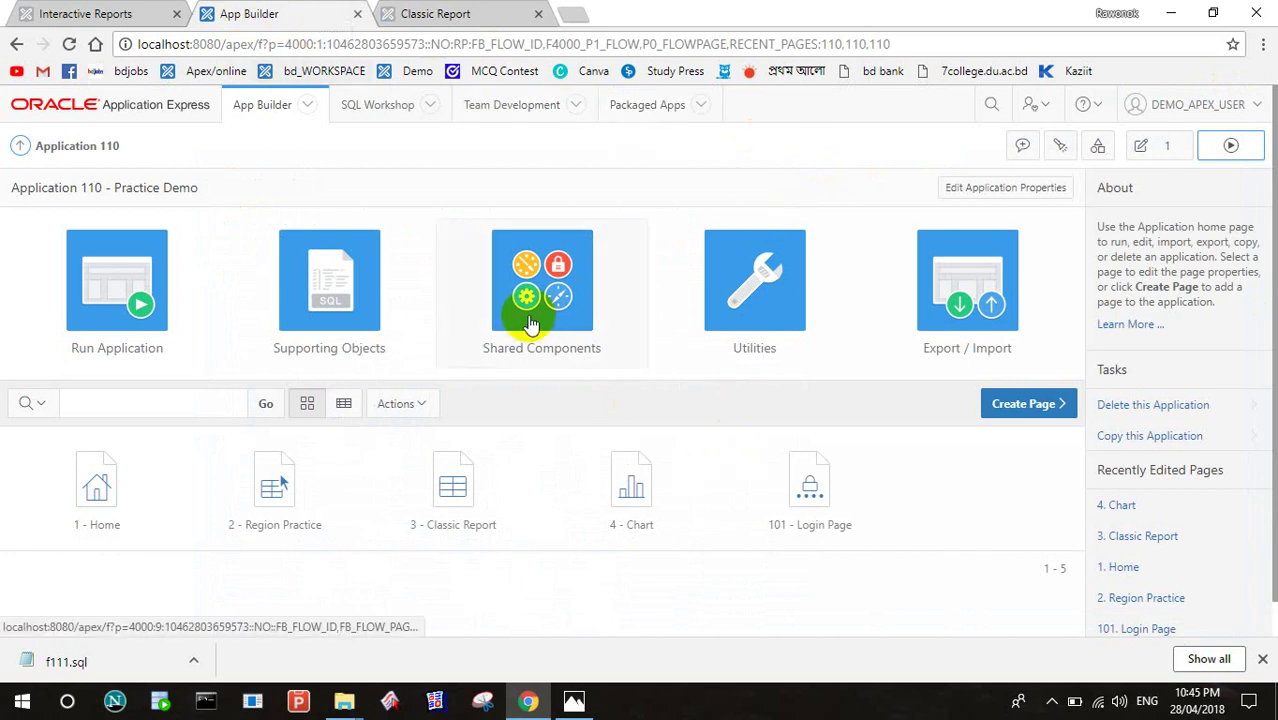
pyautogui.click(531, 323)
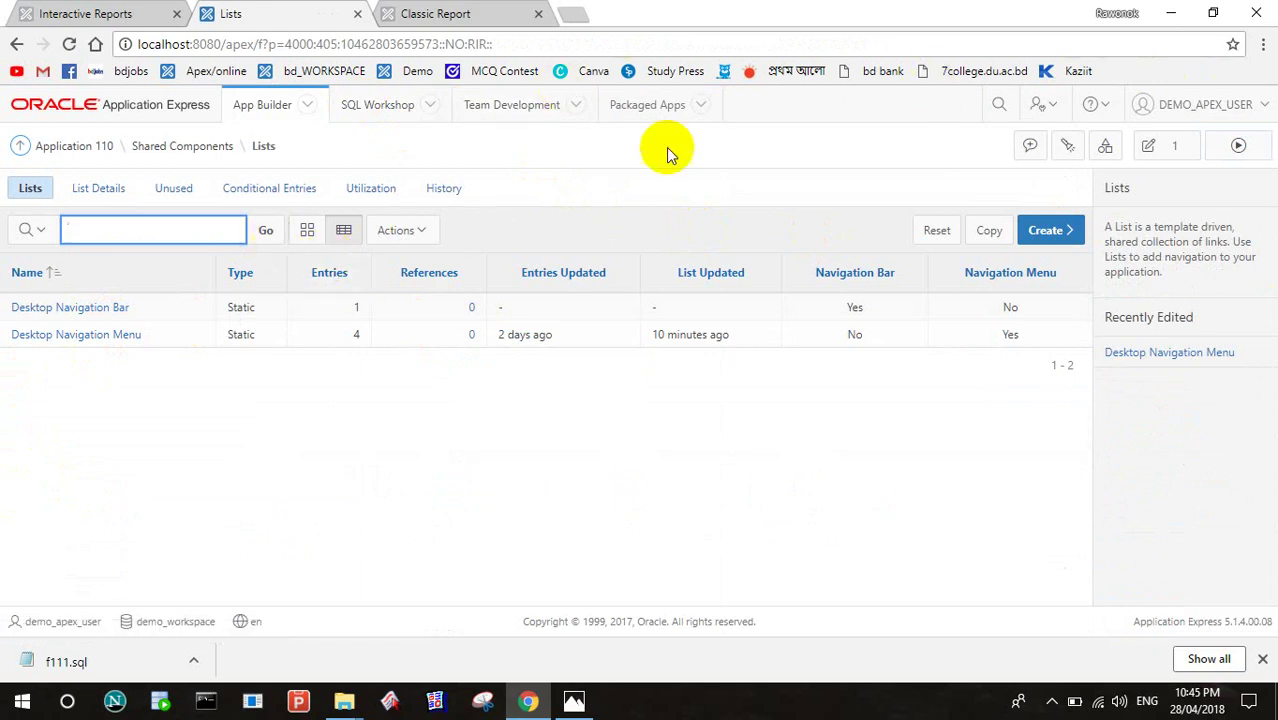
pyautogui.click(109, 341)
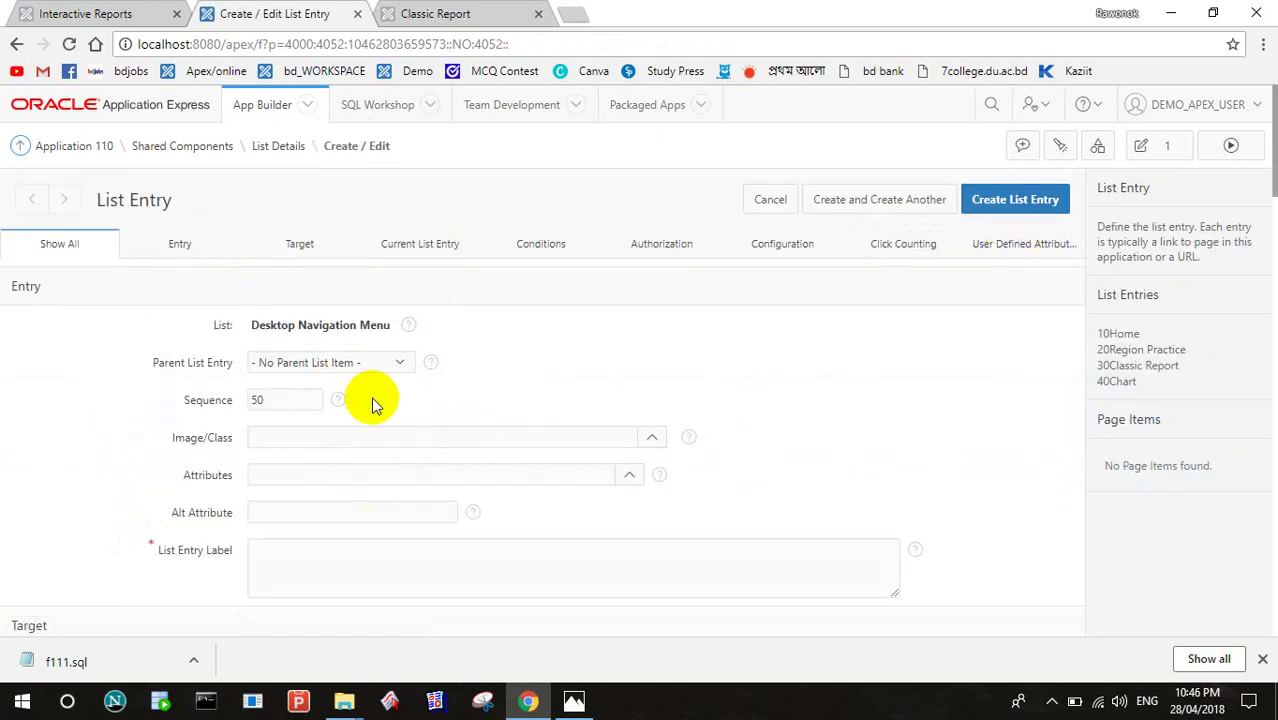
# - Keep the new list entry without a parent and label it Interactive Reports
pyautogui.scroll(-2, 371, 396)
pyautogui.scroll(1, 371, 396)
pyautogui.scroll(1, 371, 396)
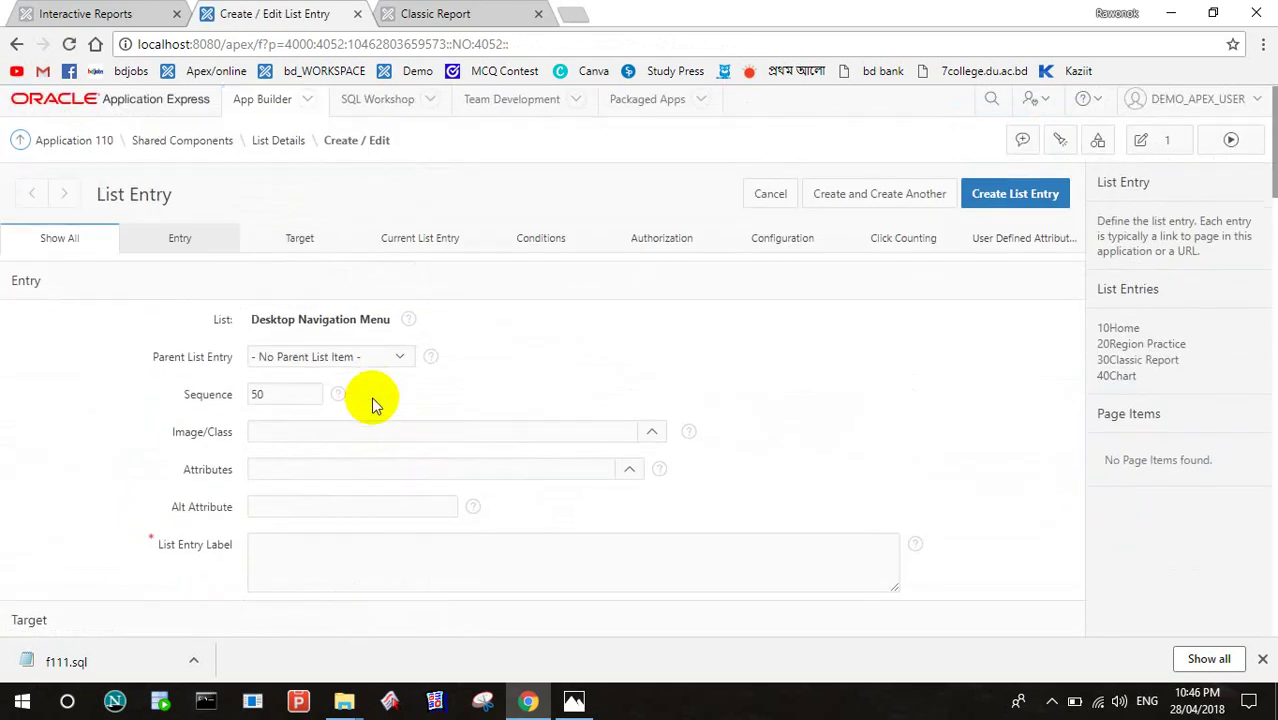
pyautogui.scroll(-1, 371, 390)
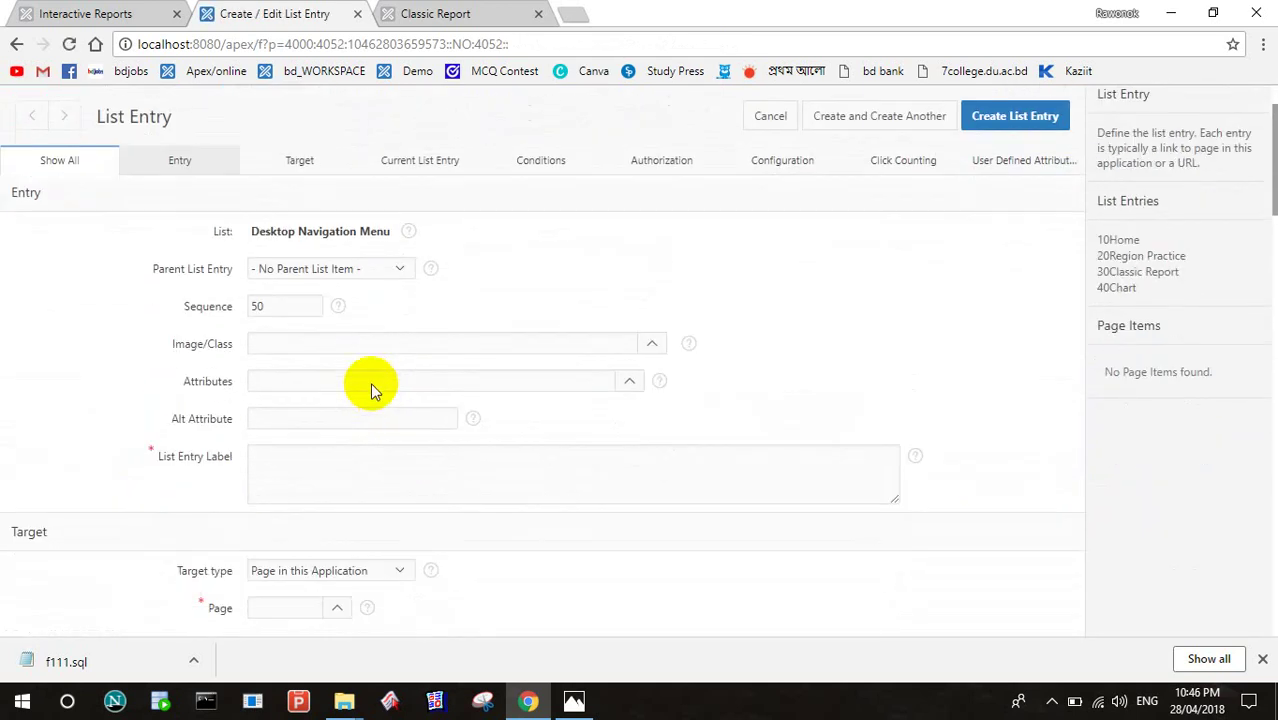
pyautogui.click(398, 268)
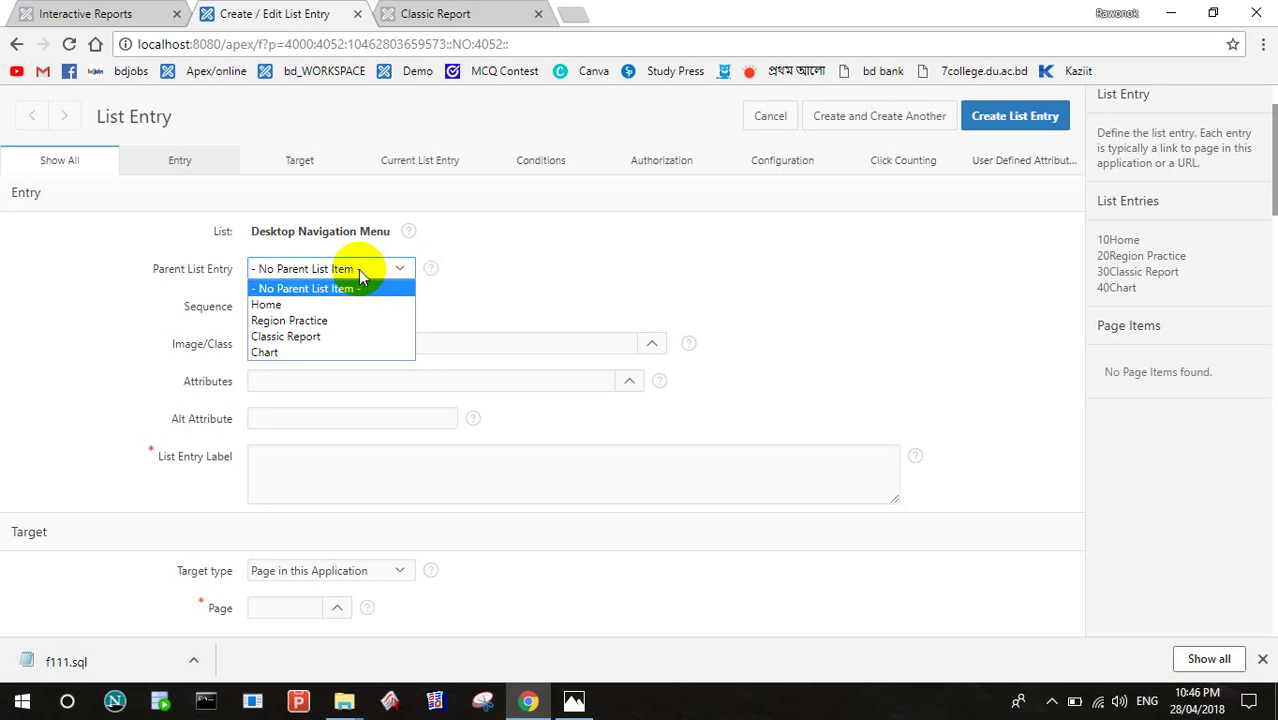
pyautogui.click(359, 269)
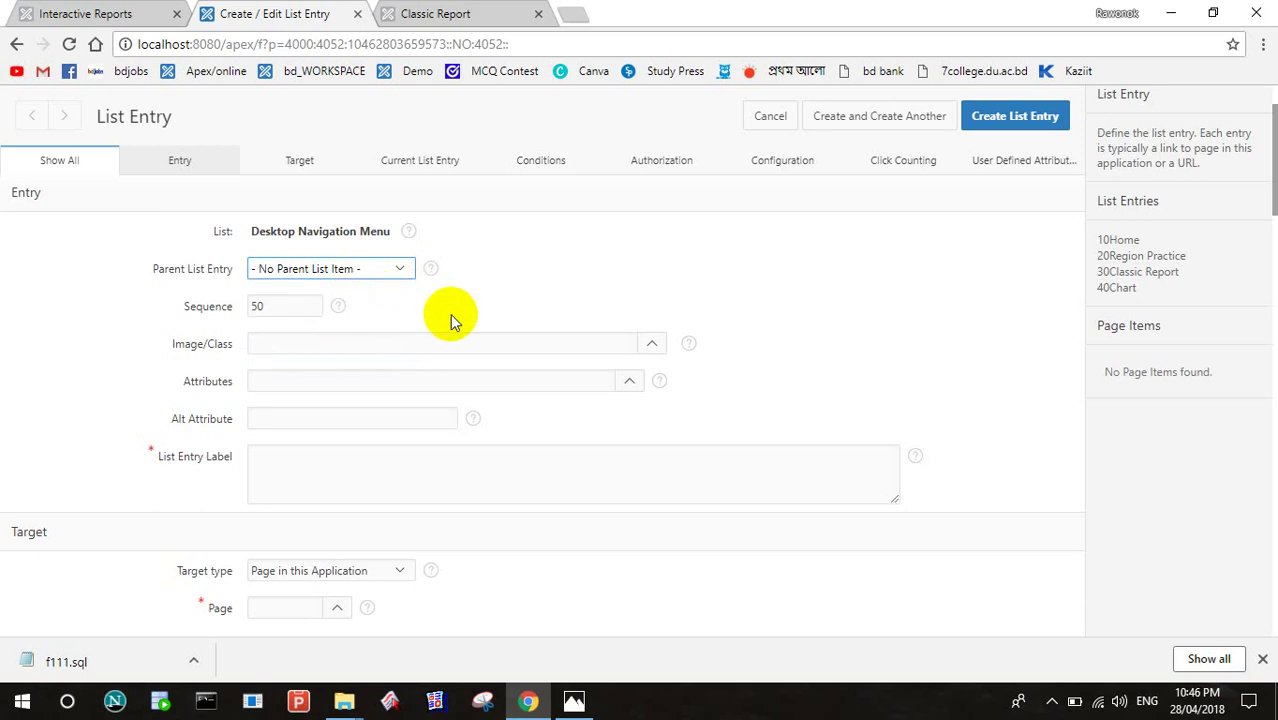
pyautogui.click(318, 467)
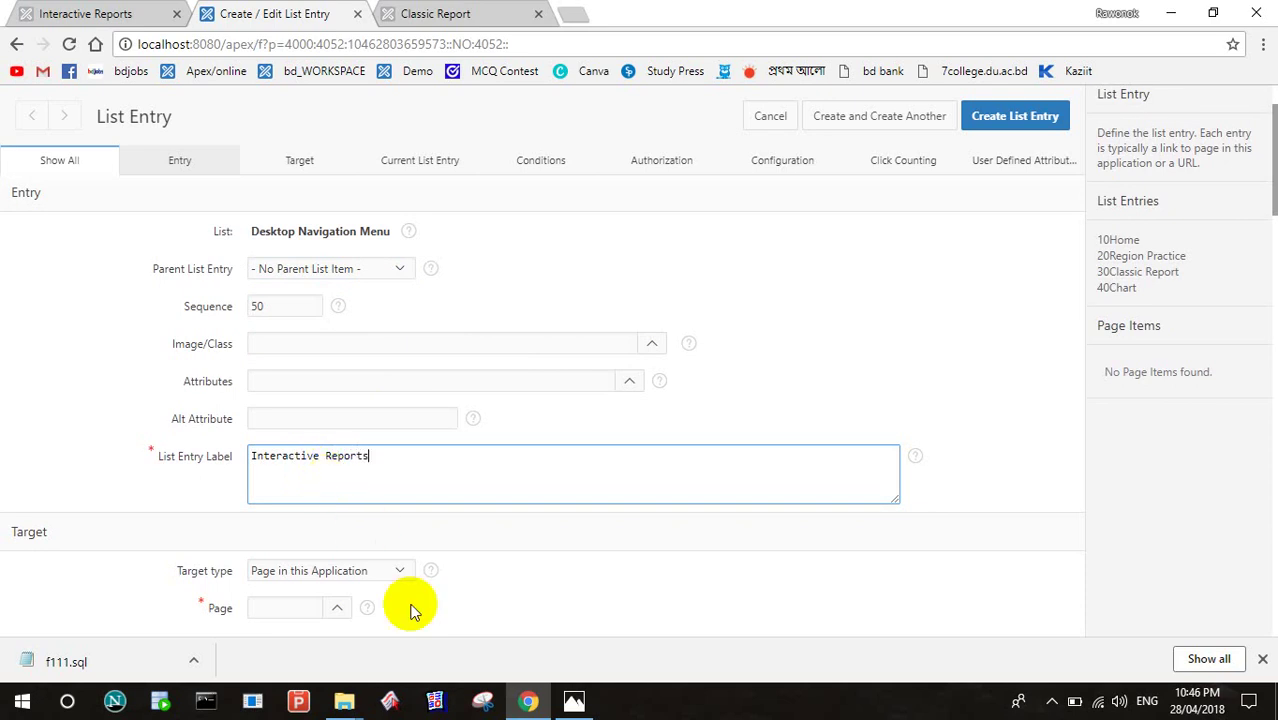
# - Set the Interactive Reports entry's target type to No Target and create the entry
pyautogui.scroll(-2, 411, 593)
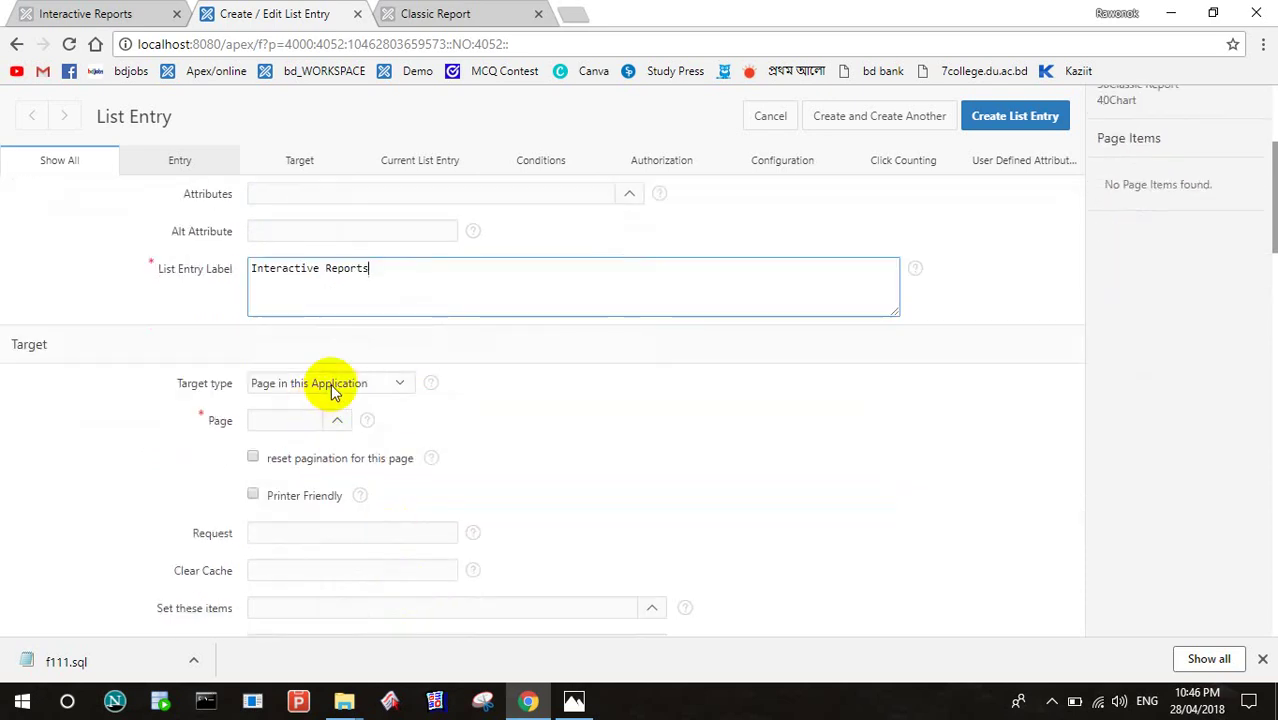
pyautogui.click(333, 388)
pyautogui.click(318, 402)
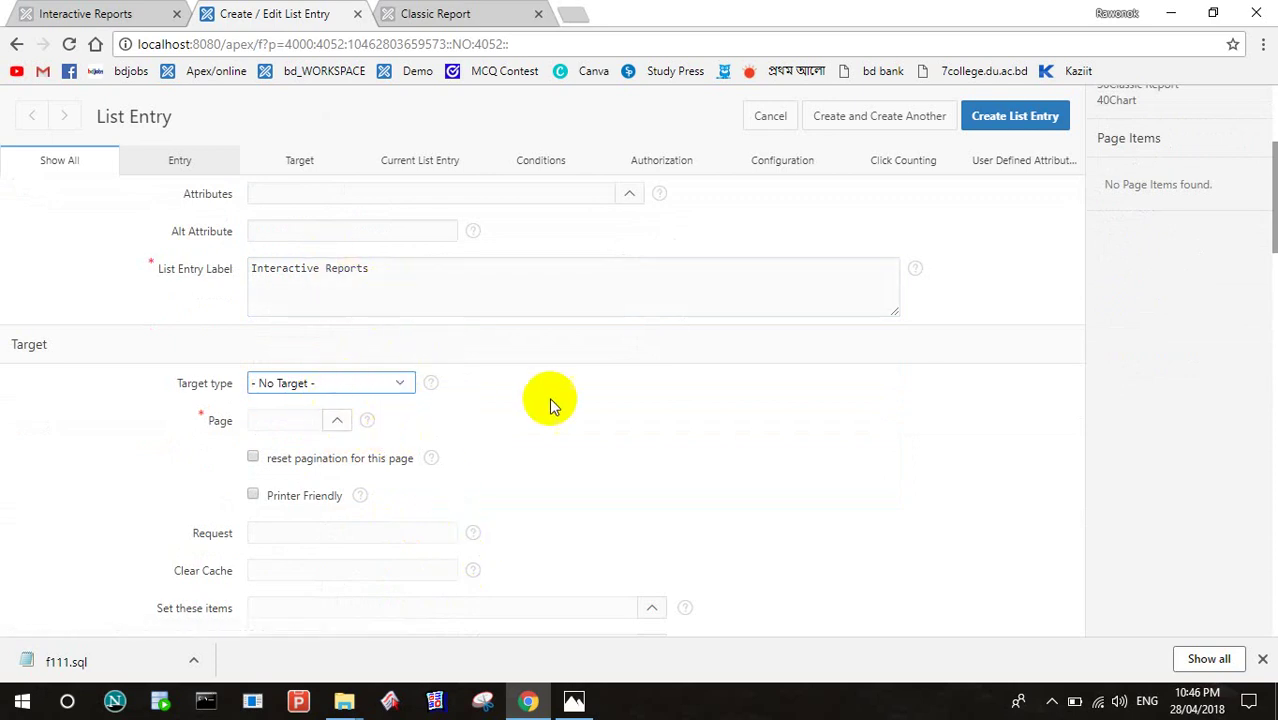
pyautogui.scroll(-1, 562, 477)
pyautogui.scroll(3, 560, 484)
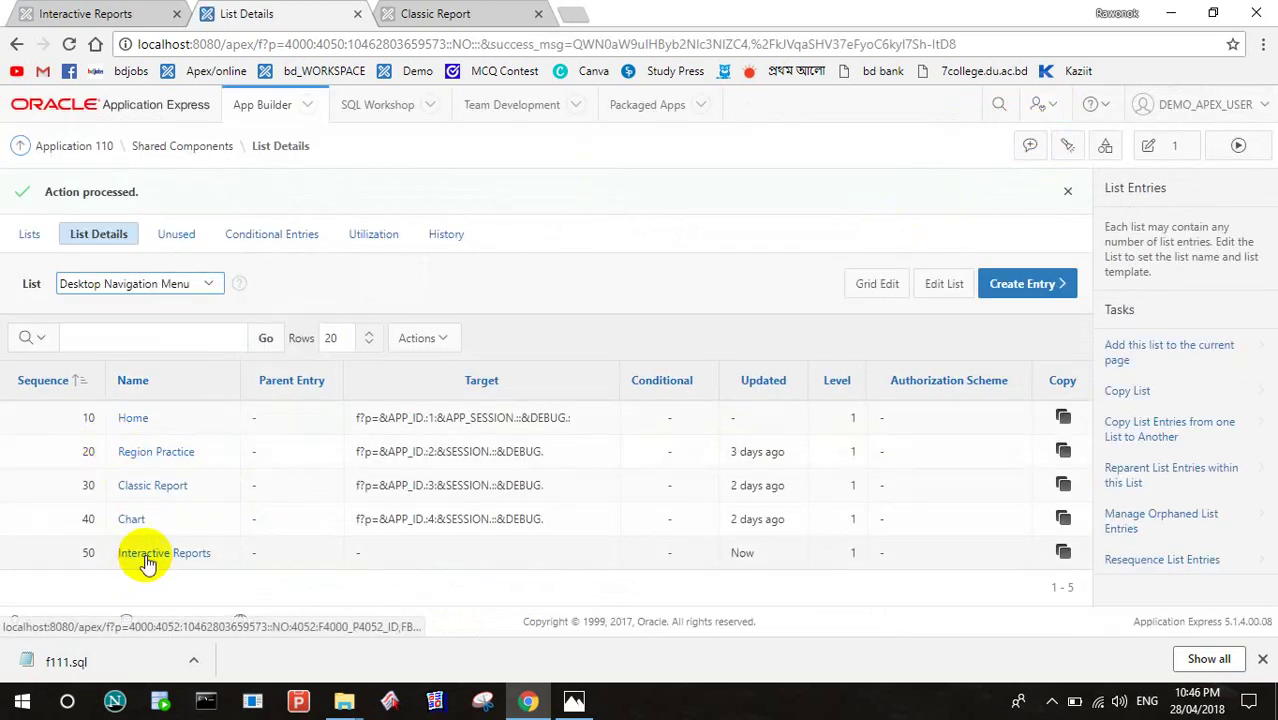
# - Start another Desktop Navigation Menu entry with Interactive Reports as its parent list entry
pyautogui.click(1013, 287)
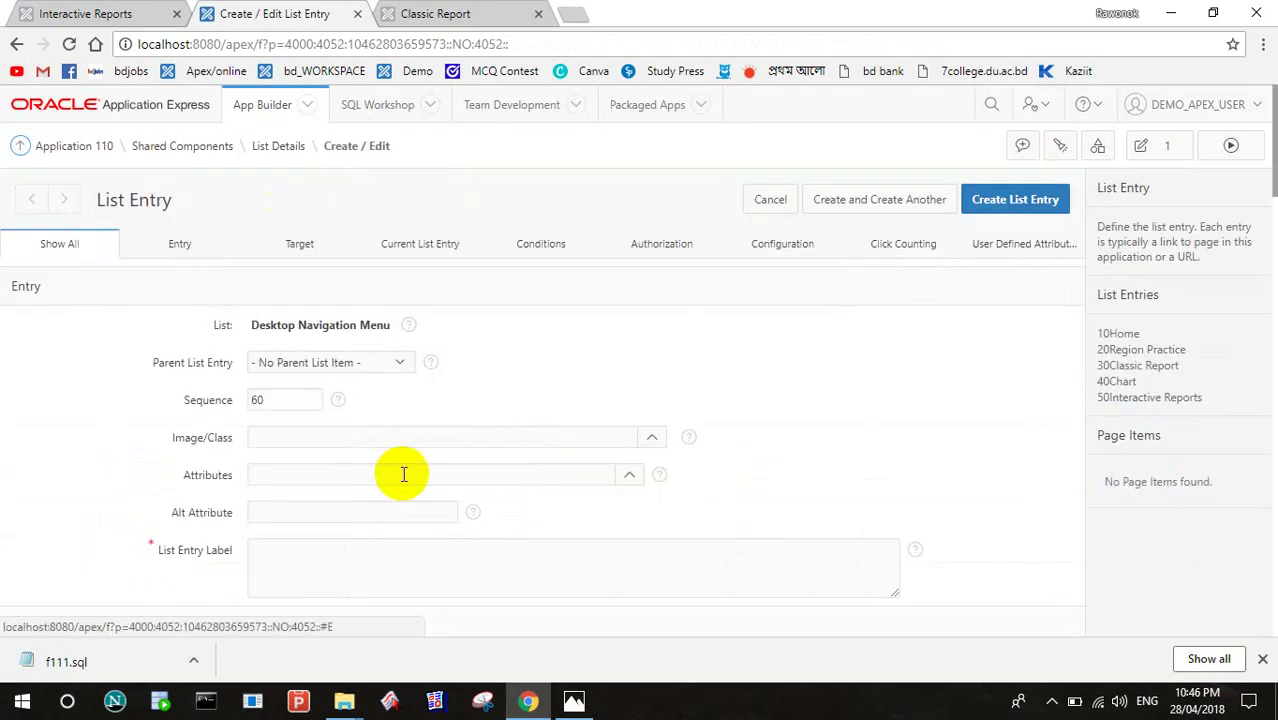
pyautogui.click(390, 364)
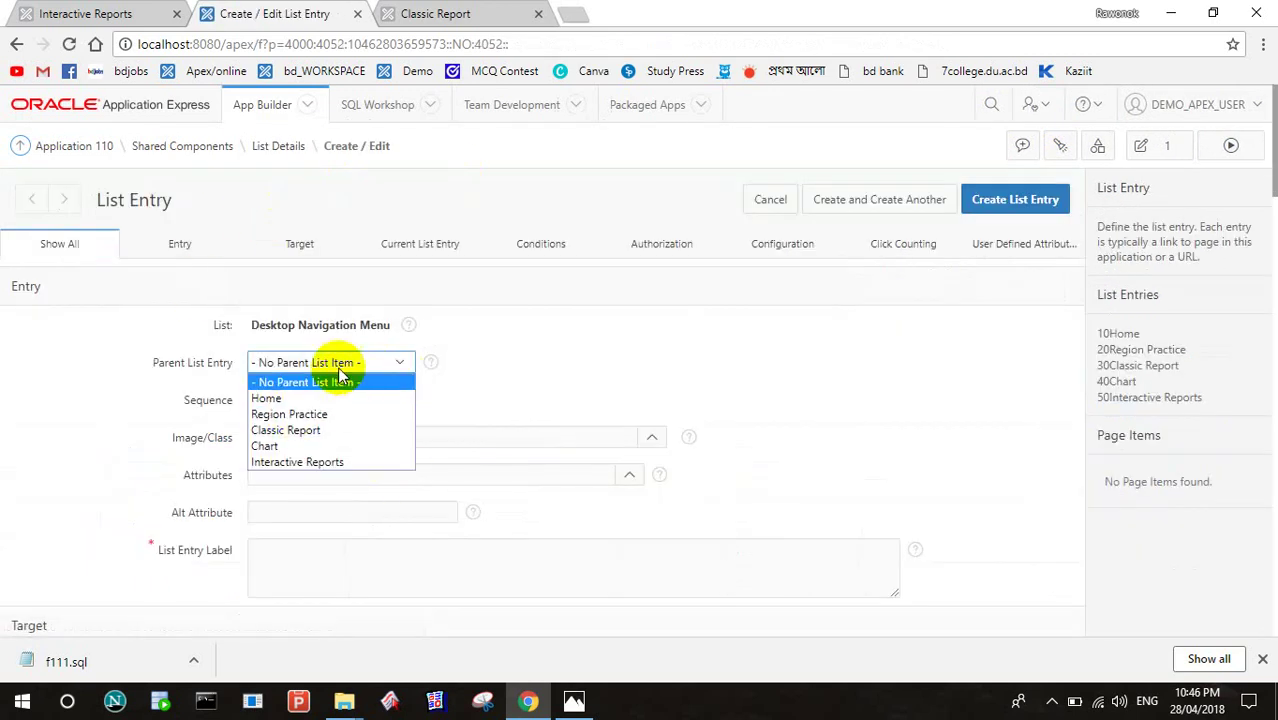
pyautogui.click(345, 383)
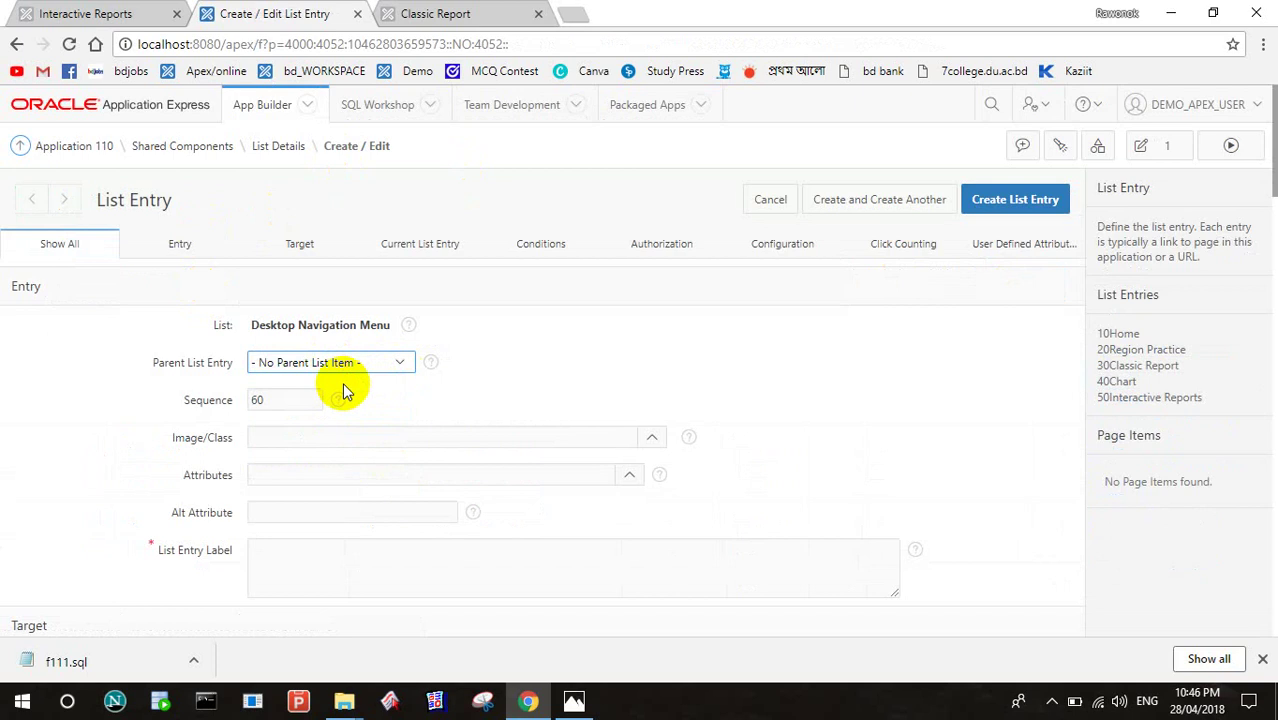
pyautogui.click(390, 364)
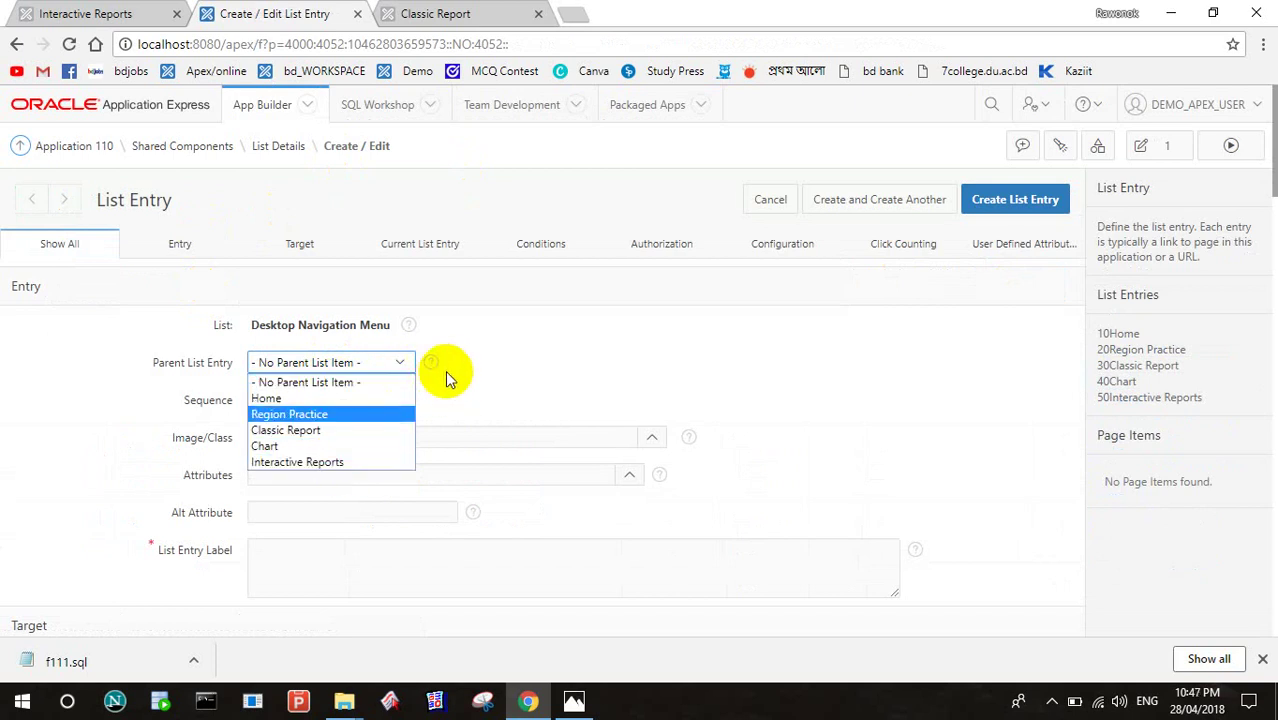
pyautogui.click(343, 463)
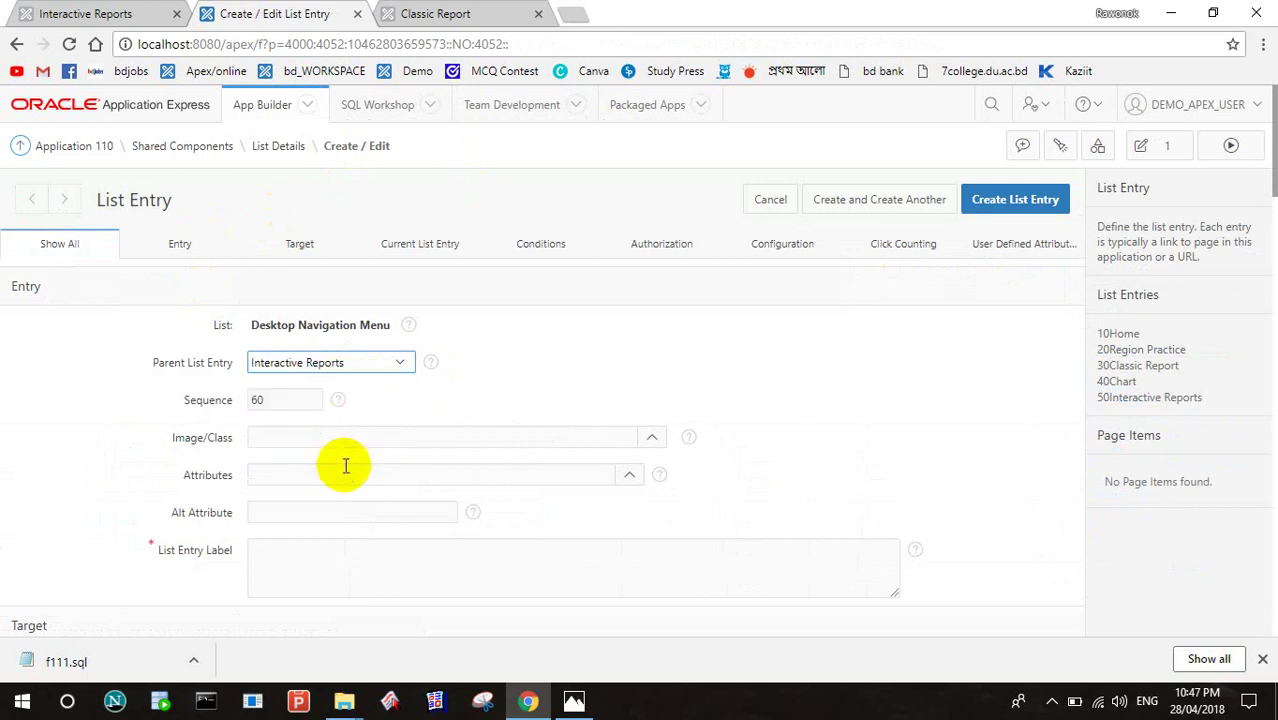
# - Label the child entry Practice 1, set its target type to No Target, and create it
pyautogui.scroll(-2, 341, 447)
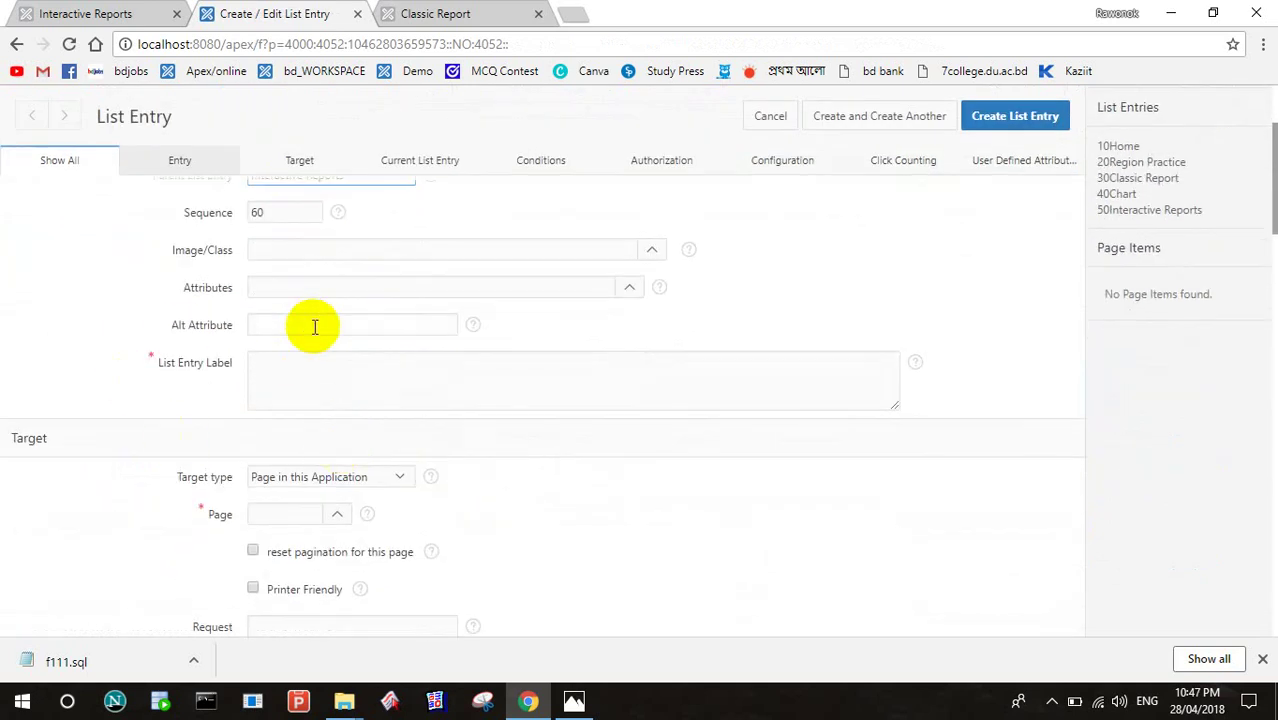
pyautogui.click(331, 369)
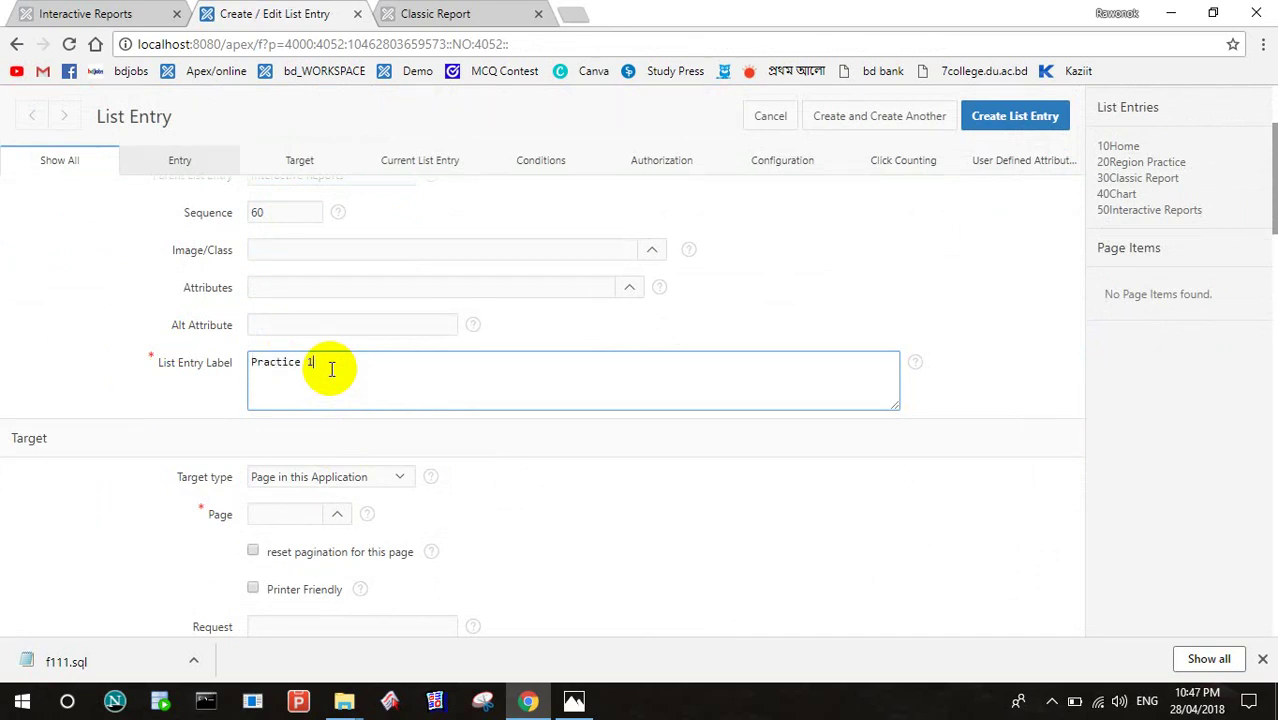
pyautogui.click(375, 479)
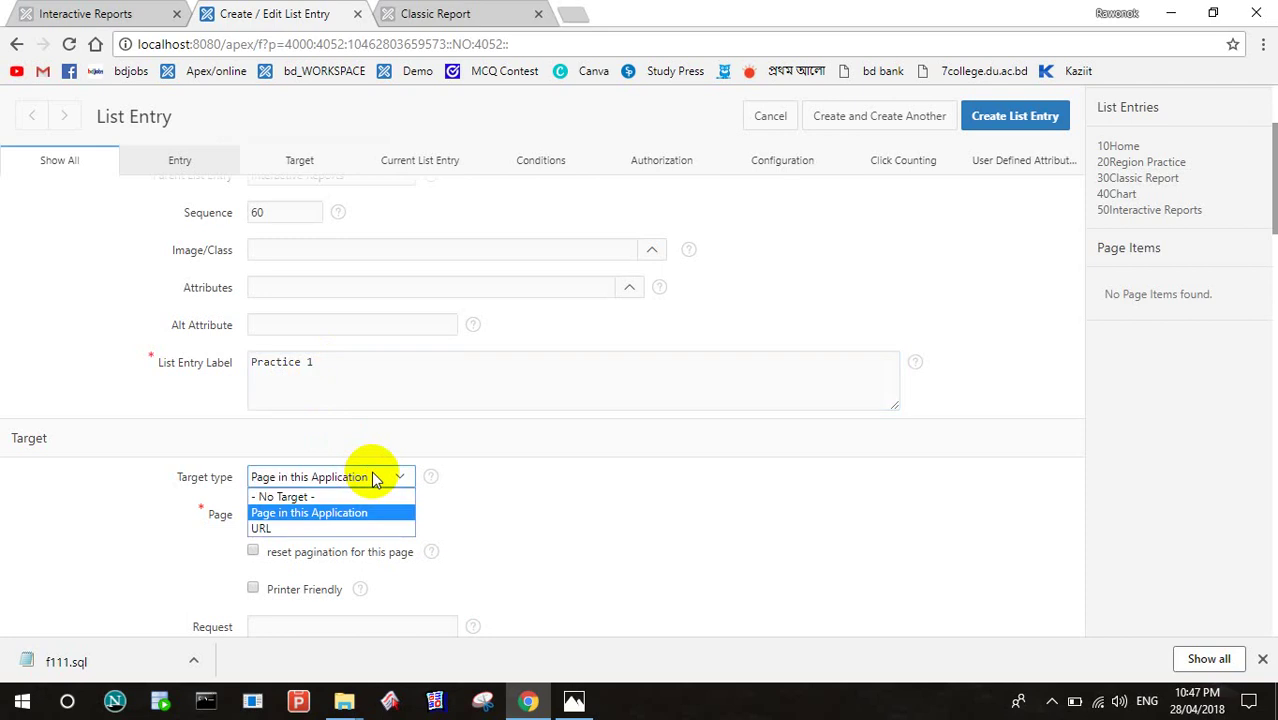
pyautogui.click(330, 497)
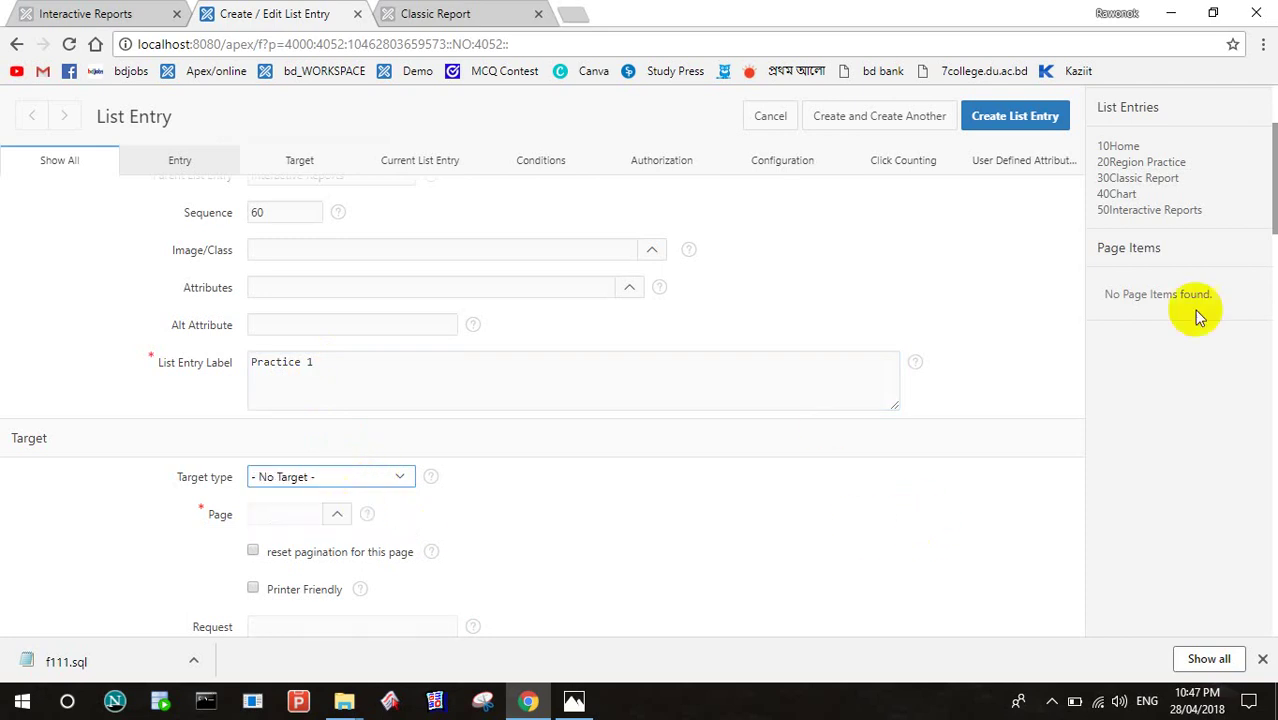
pyautogui.click(1016, 119)
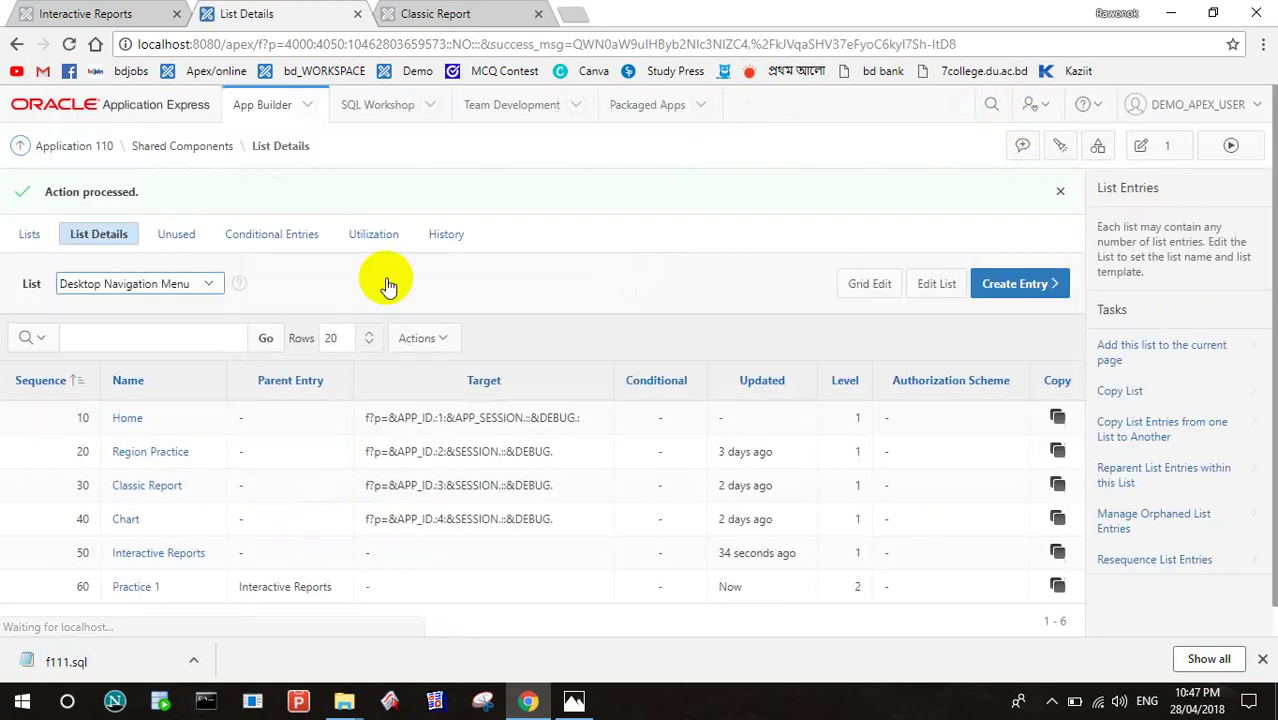
# - Create another Desktop Navigation Menu entry labelled Practice 2 with the target type set to No Target
pyautogui.scroll(-1, 224, 584)
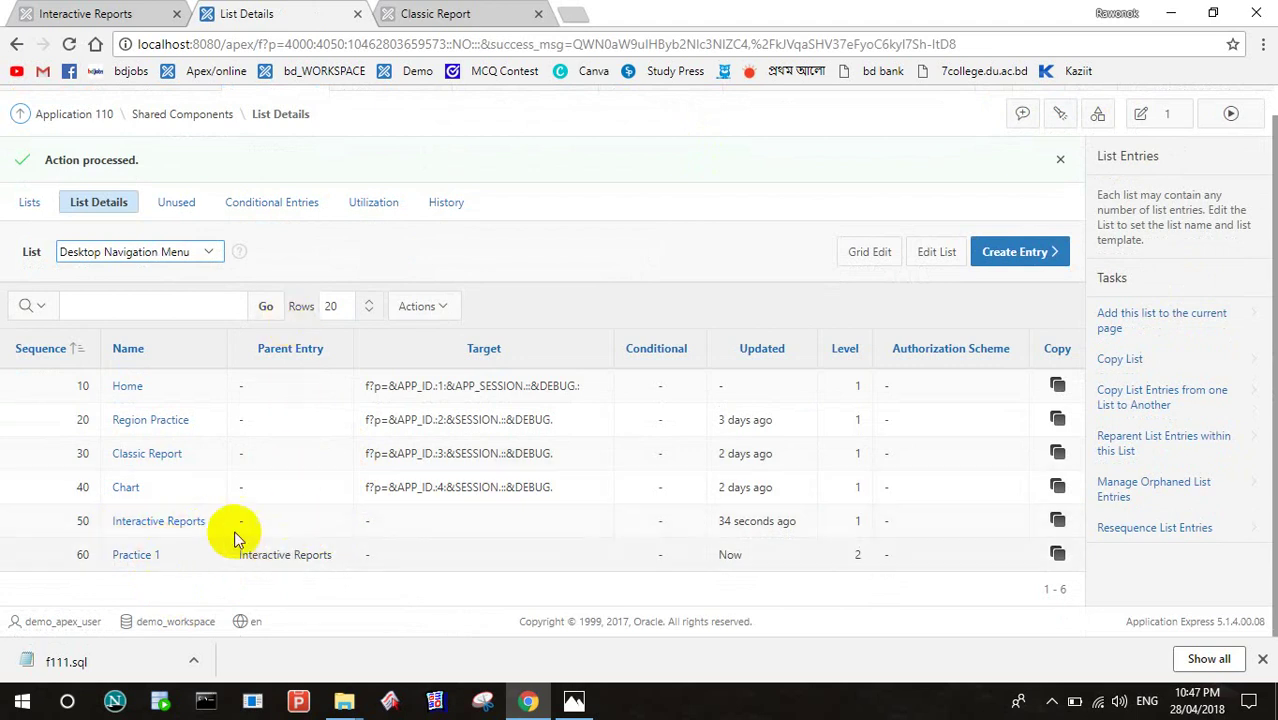
pyautogui.click(1012, 256)
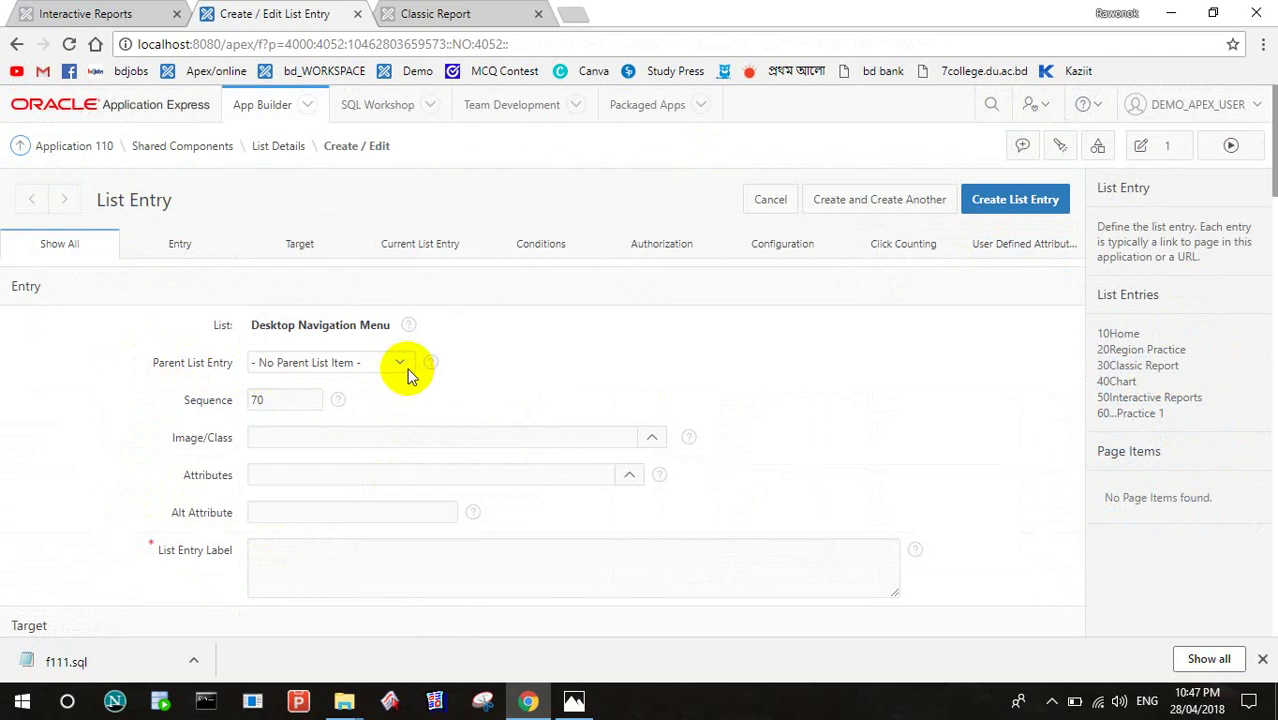
pyautogui.scroll(-2, 408, 372)
pyautogui.click(400, 366)
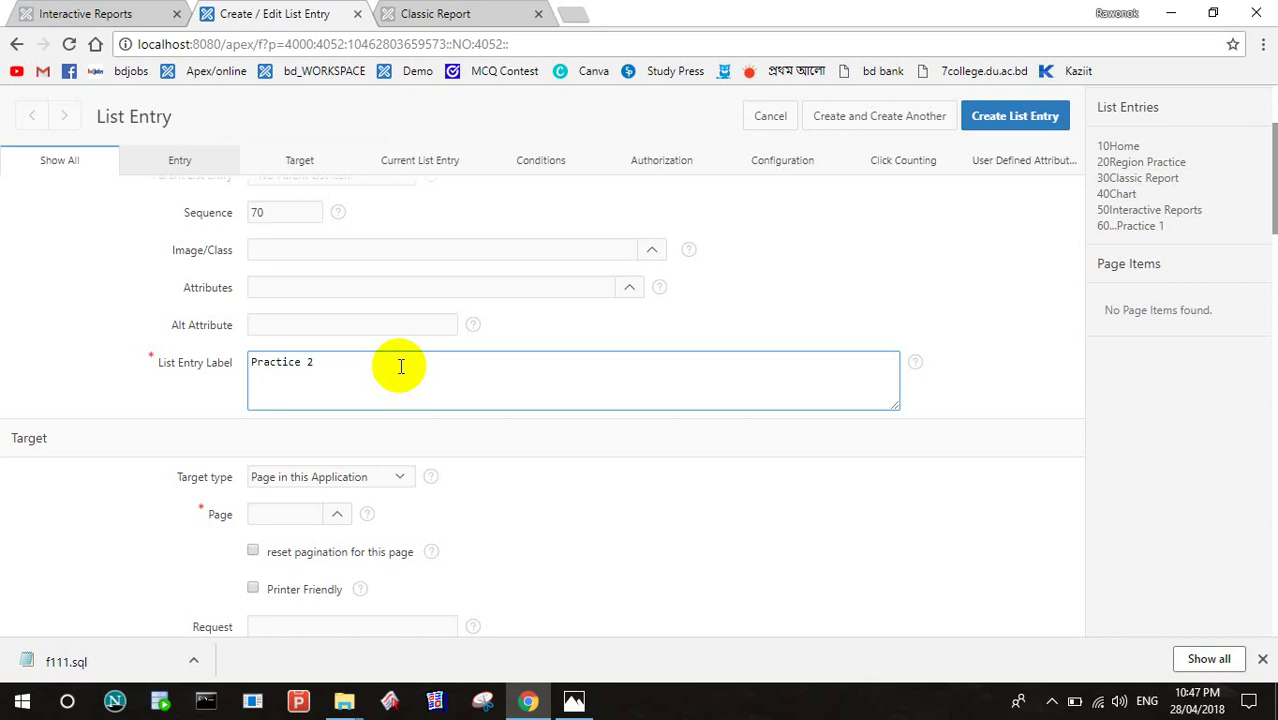
pyautogui.click(385, 487)
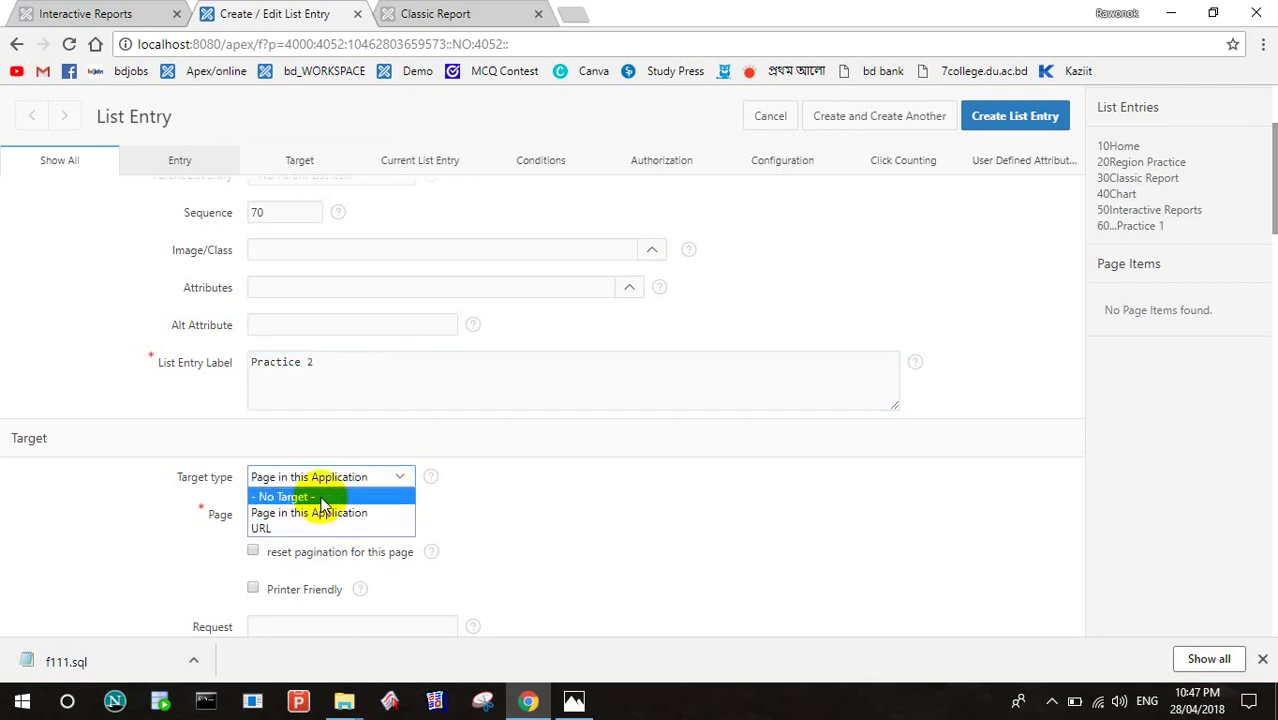
pyautogui.click(320, 491)
pyautogui.click(1015, 113)
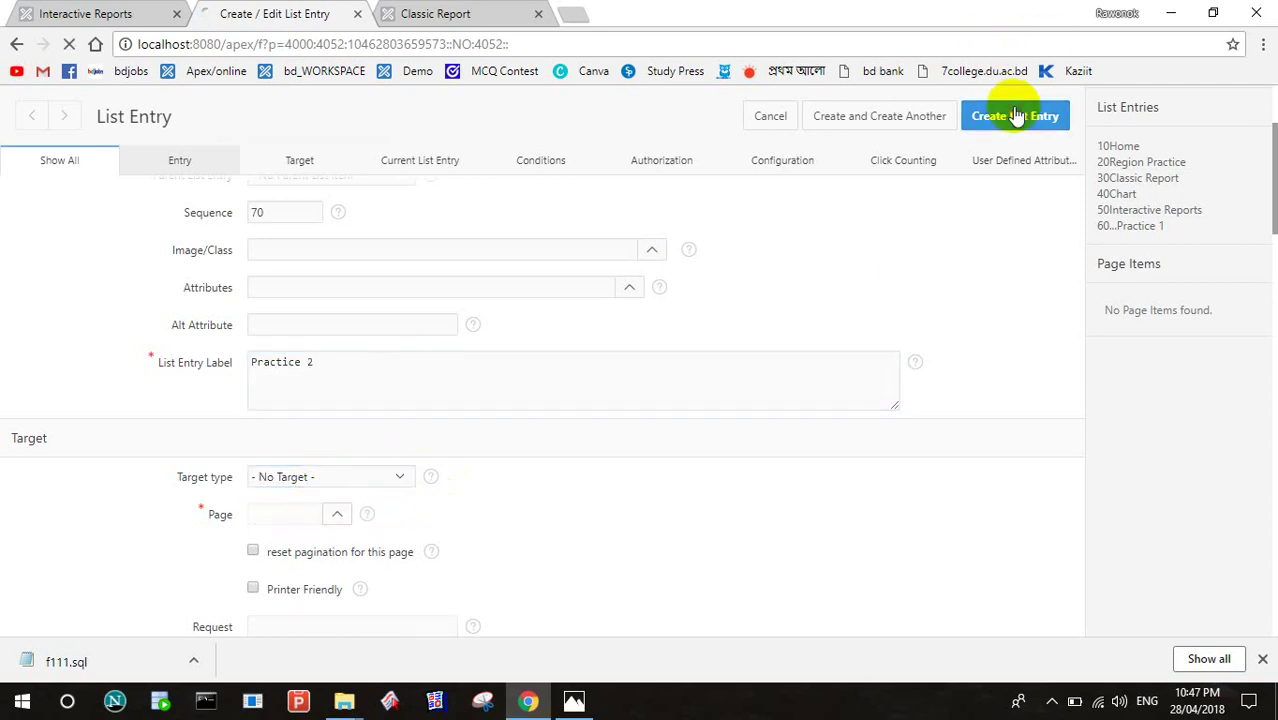
# - Set the Practice 2 entry's parent list entry to Interactive Reports and apply the change
pyautogui.scroll(-2, 413, 484)
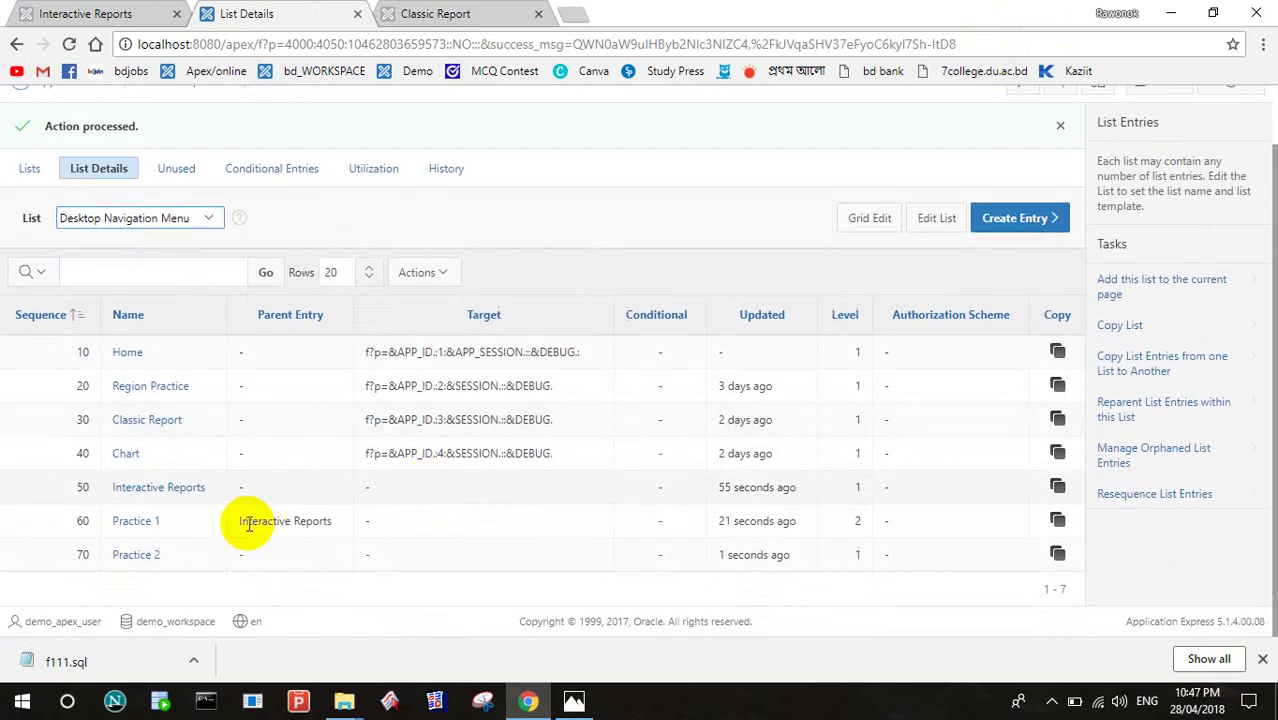
pyautogui.click(140, 556)
pyautogui.scroll(-2, 503, 416)
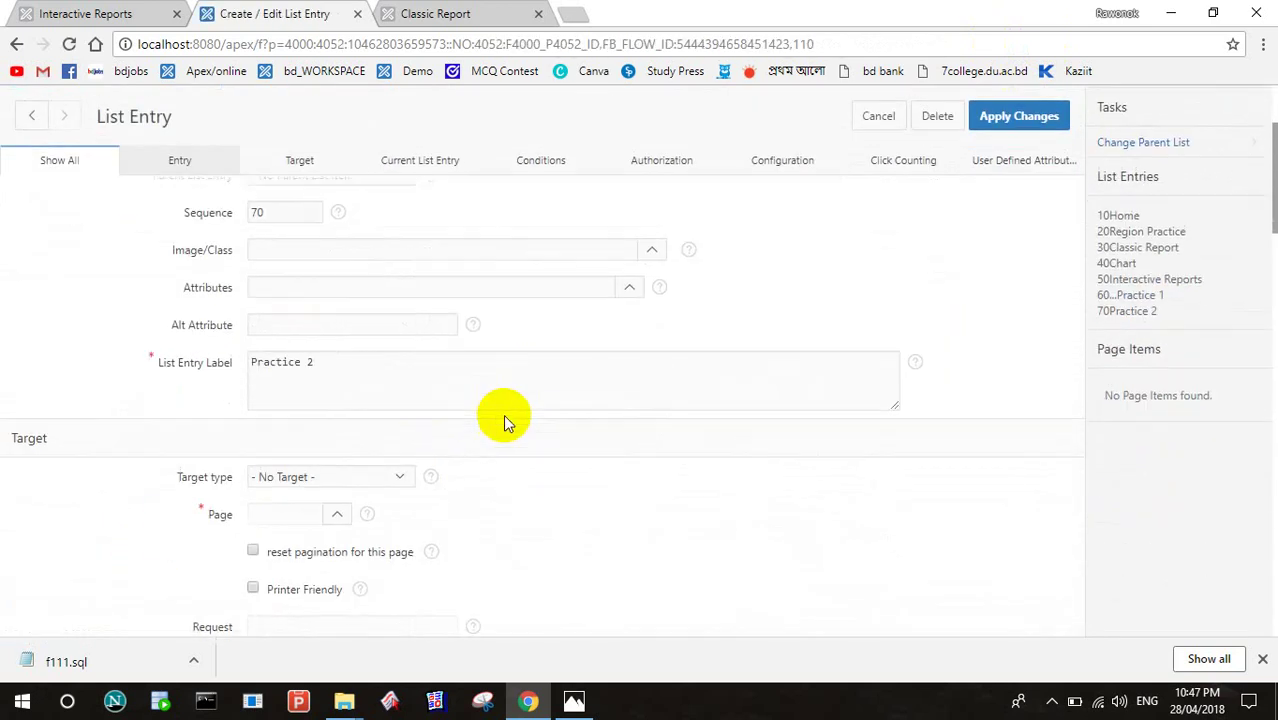
pyautogui.scroll(1, 503, 418)
pyautogui.scroll(1, 503, 419)
pyautogui.click(379, 362)
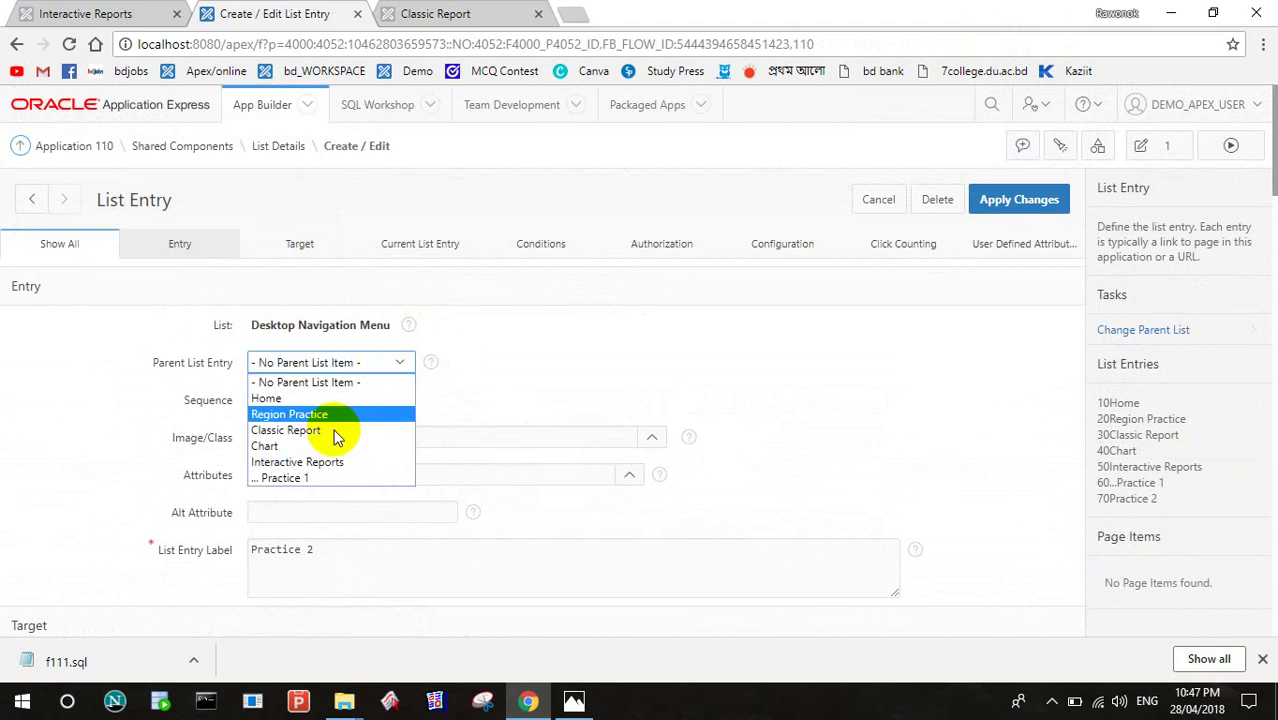
pyautogui.click(328, 466)
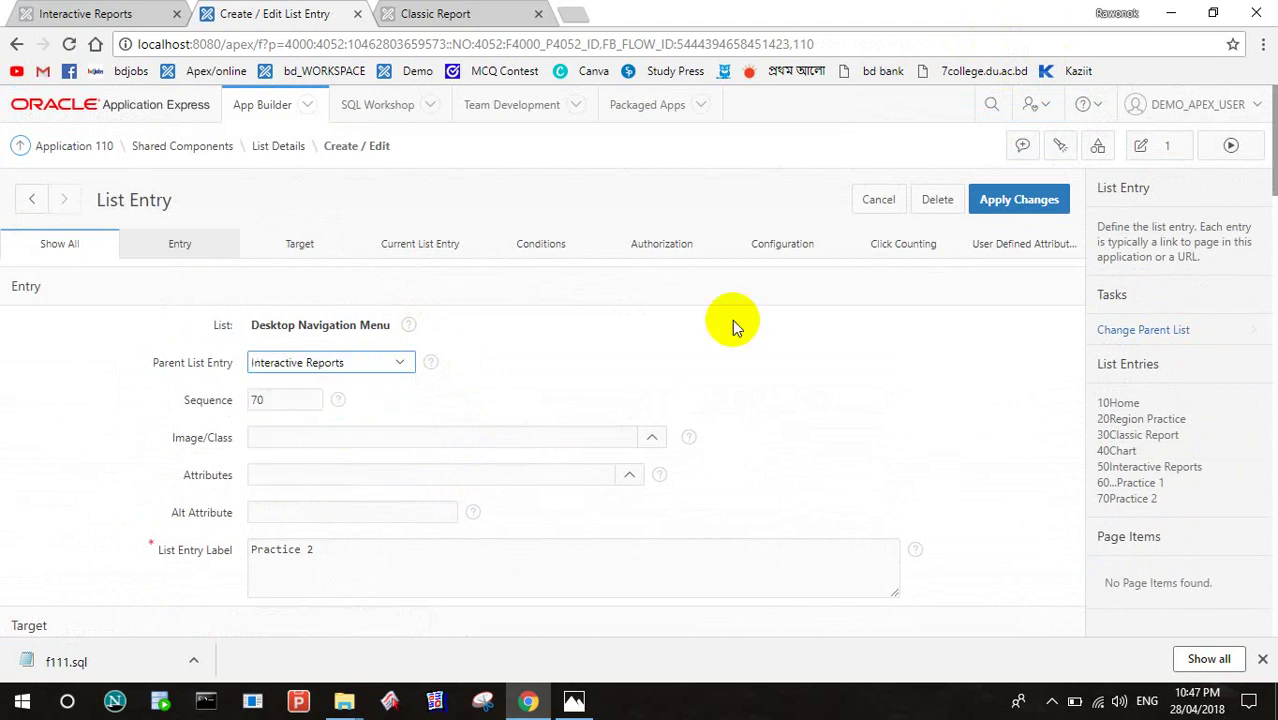
pyautogui.click(1003, 200)
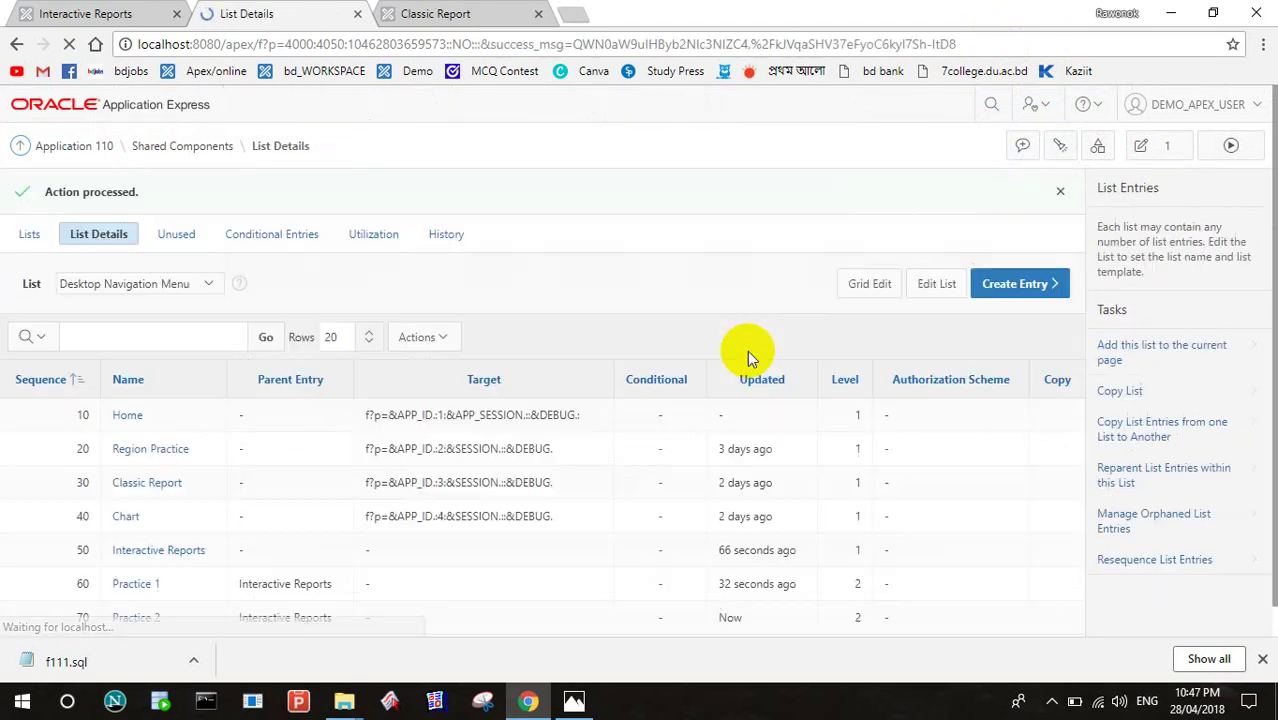
# - Run the application and check the Practice sub-entries under Interactive Reports in its navigation menu
pyautogui.scroll(-1, 40, 475)
pyautogui.scroll(1, 860, 378)
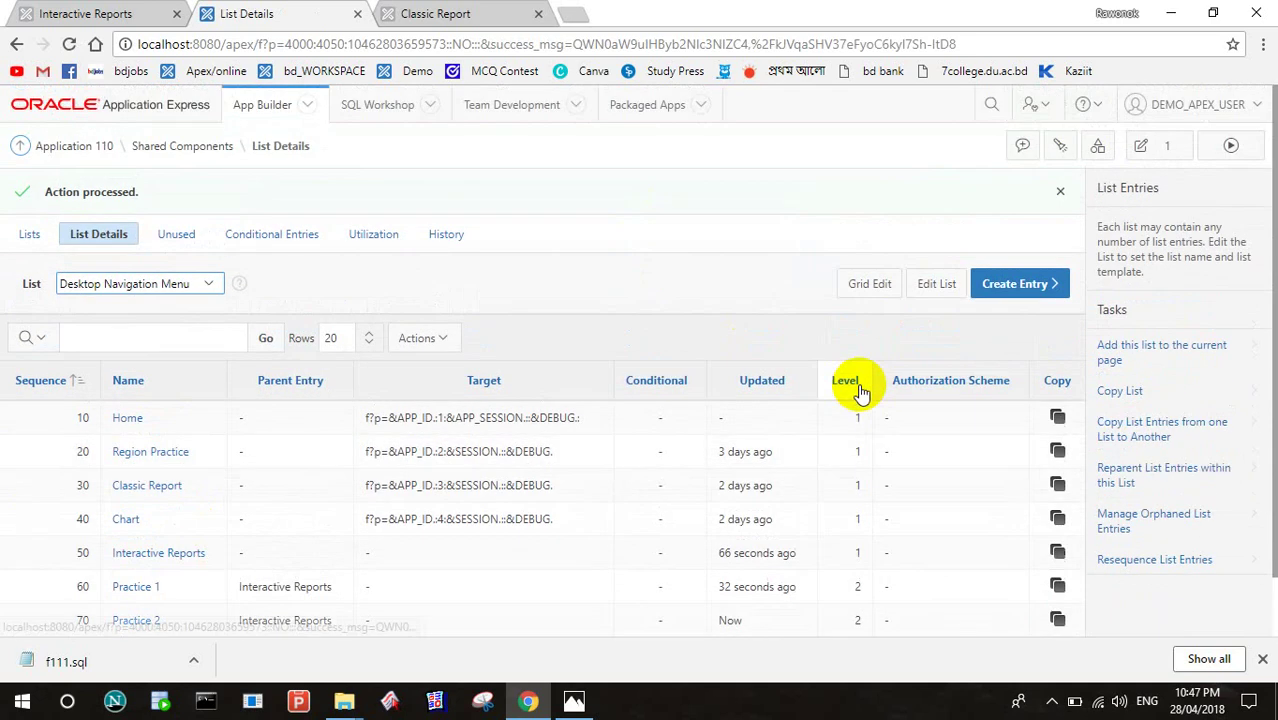
pyautogui.click(1230, 147)
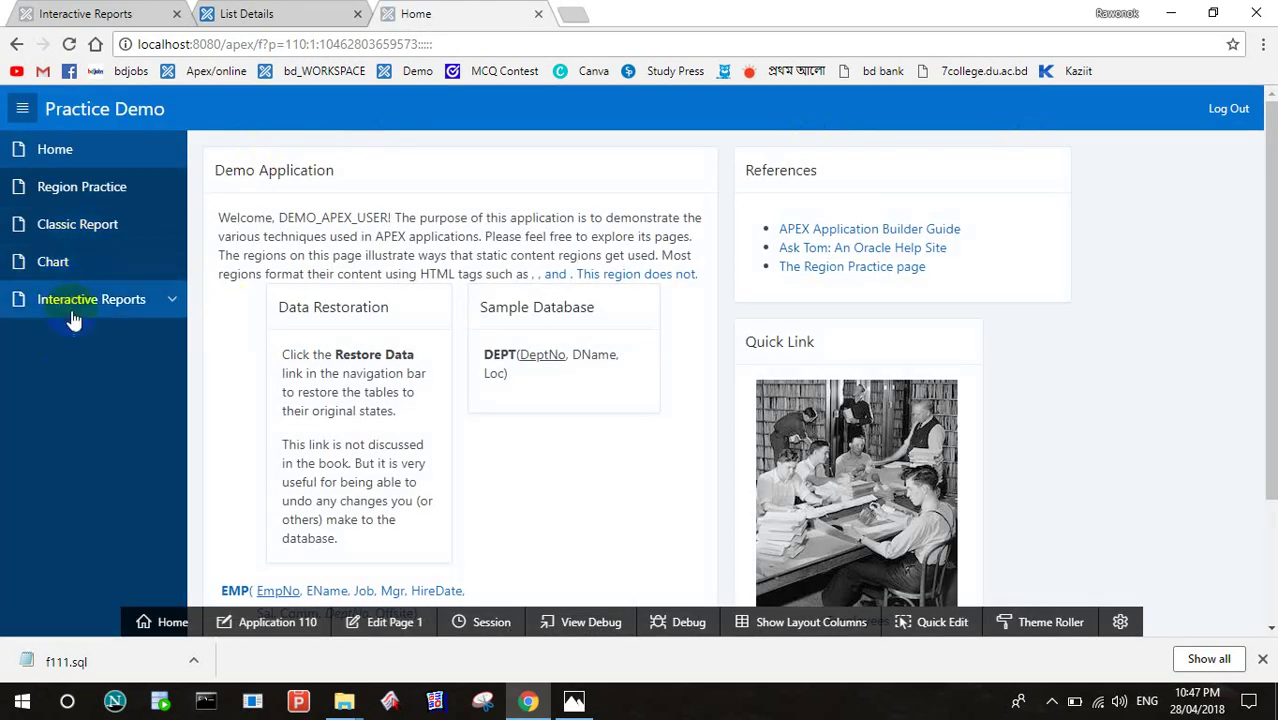
pyautogui.click(172, 299)
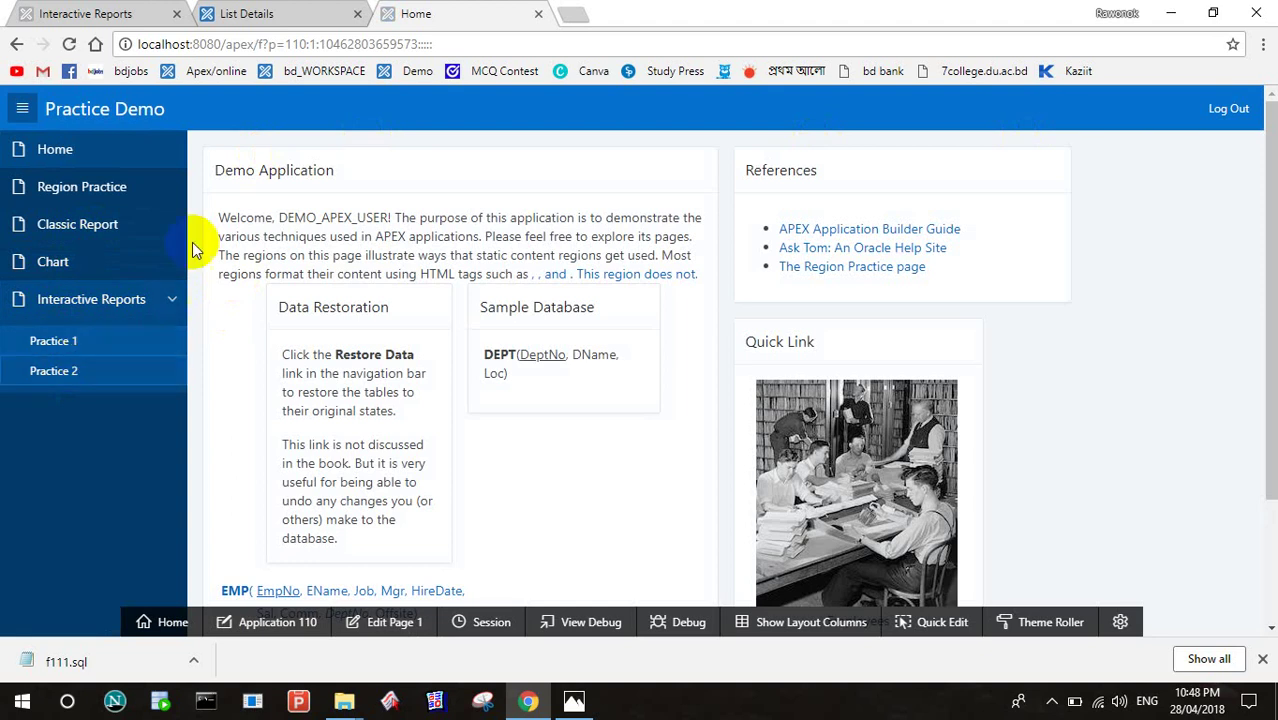
pyautogui.click(85, 372)
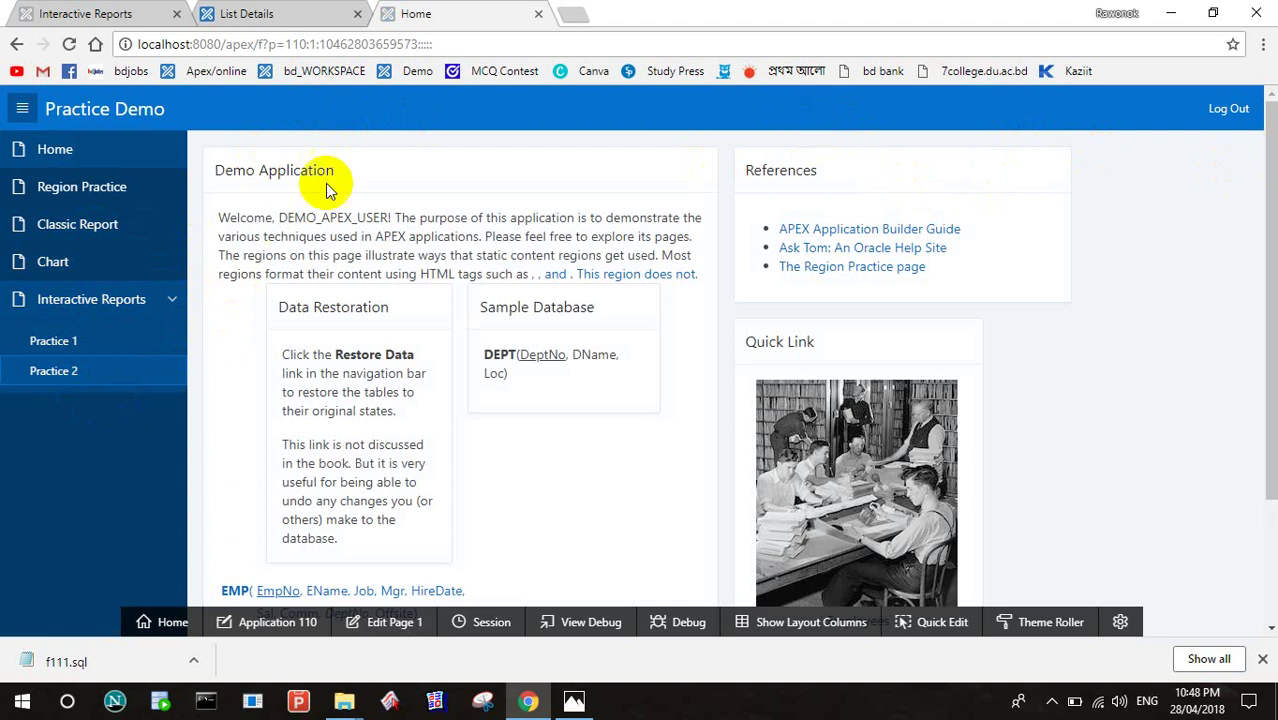
# - Return to the App Builder, open the Practice Demo application and start creating a blank desktop page
pyautogui.click(230, 13)
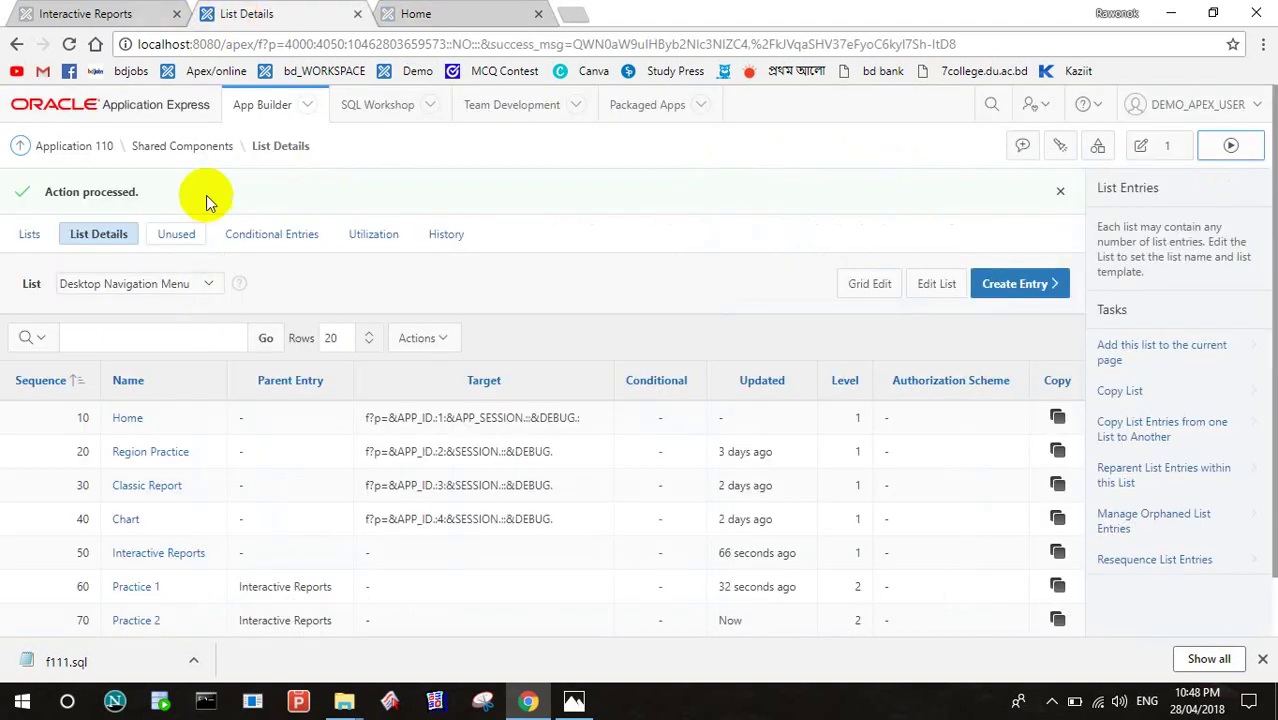
pyautogui.click(284, 107)
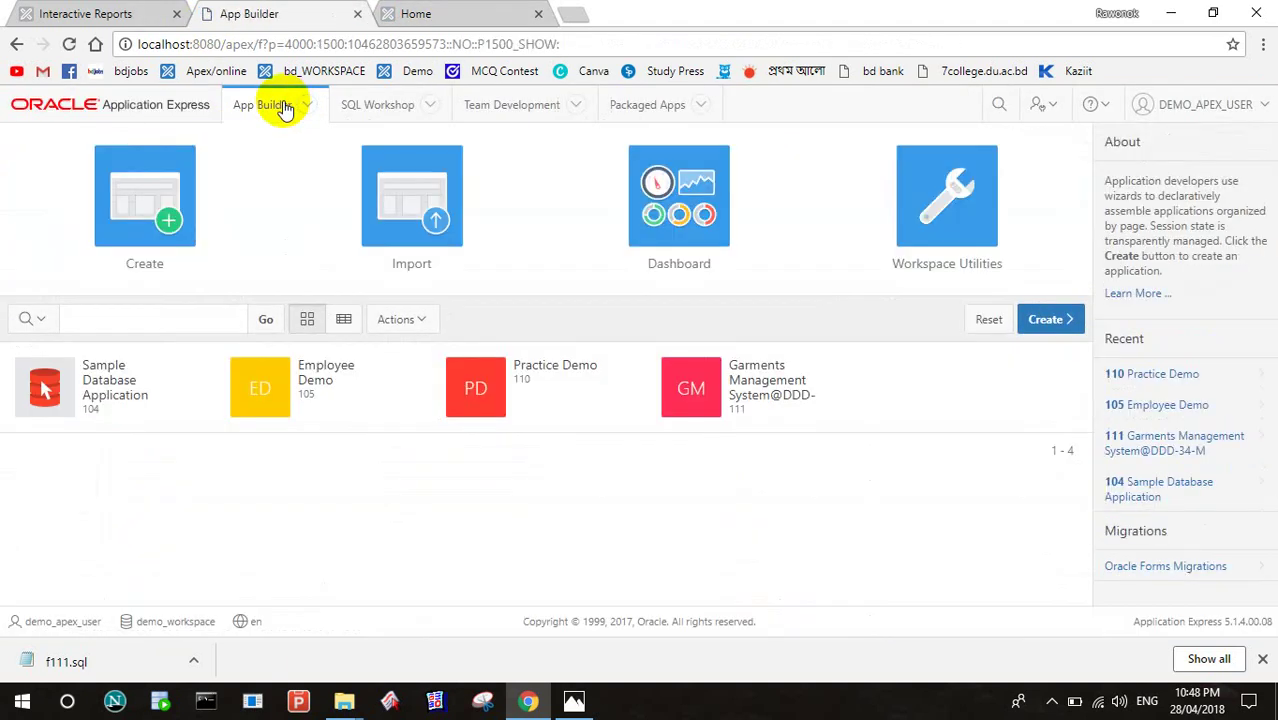
pyautogui.click(508, 392)
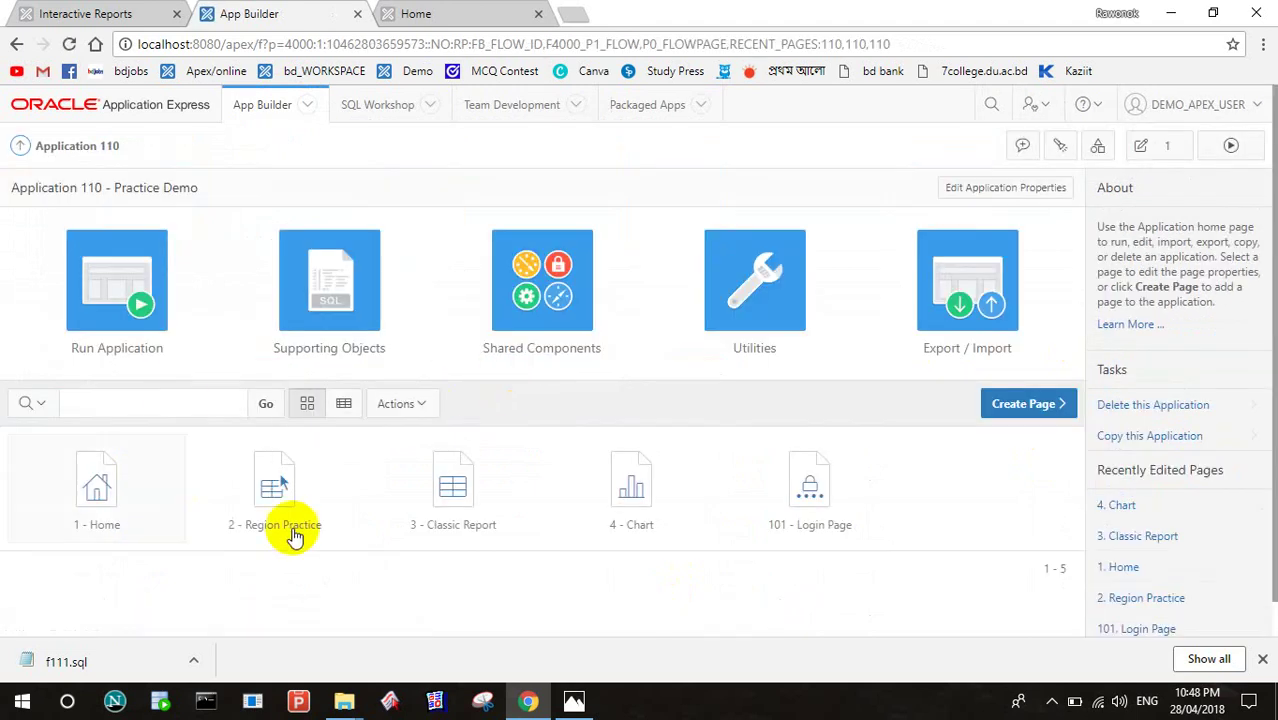
pyautogui.click(1042, 399)
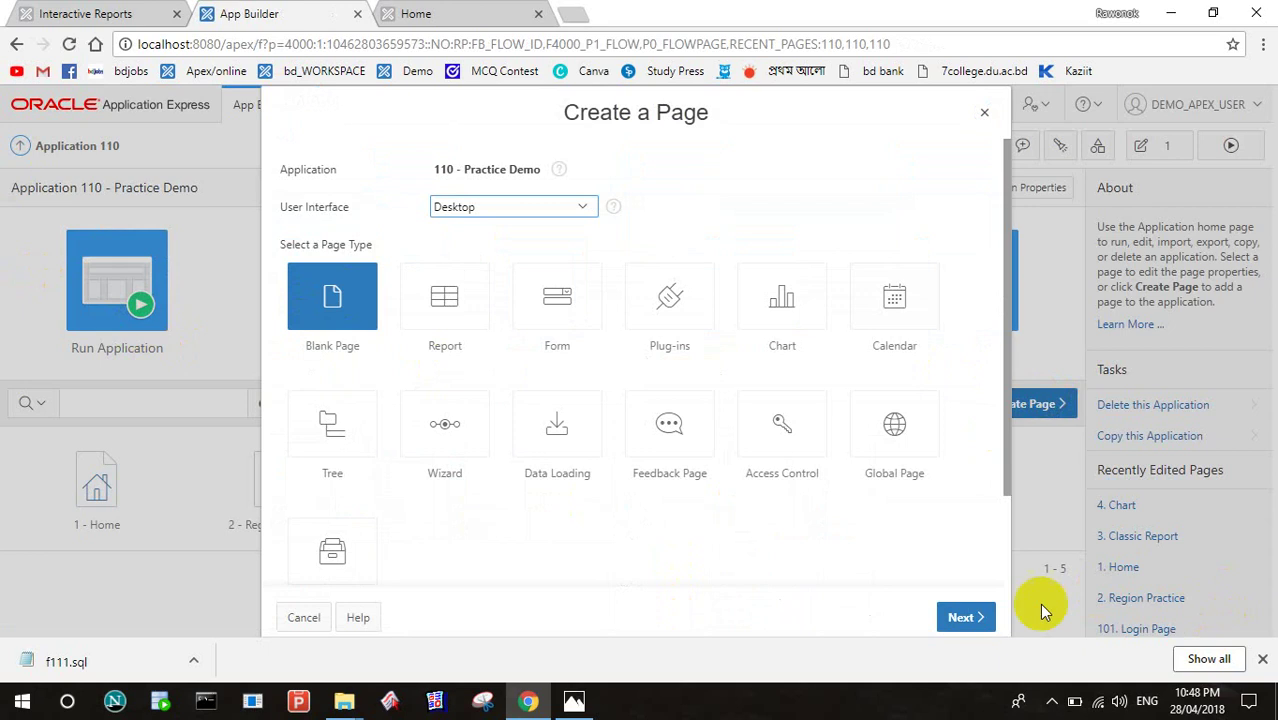
pyautogui.click(965, 614)
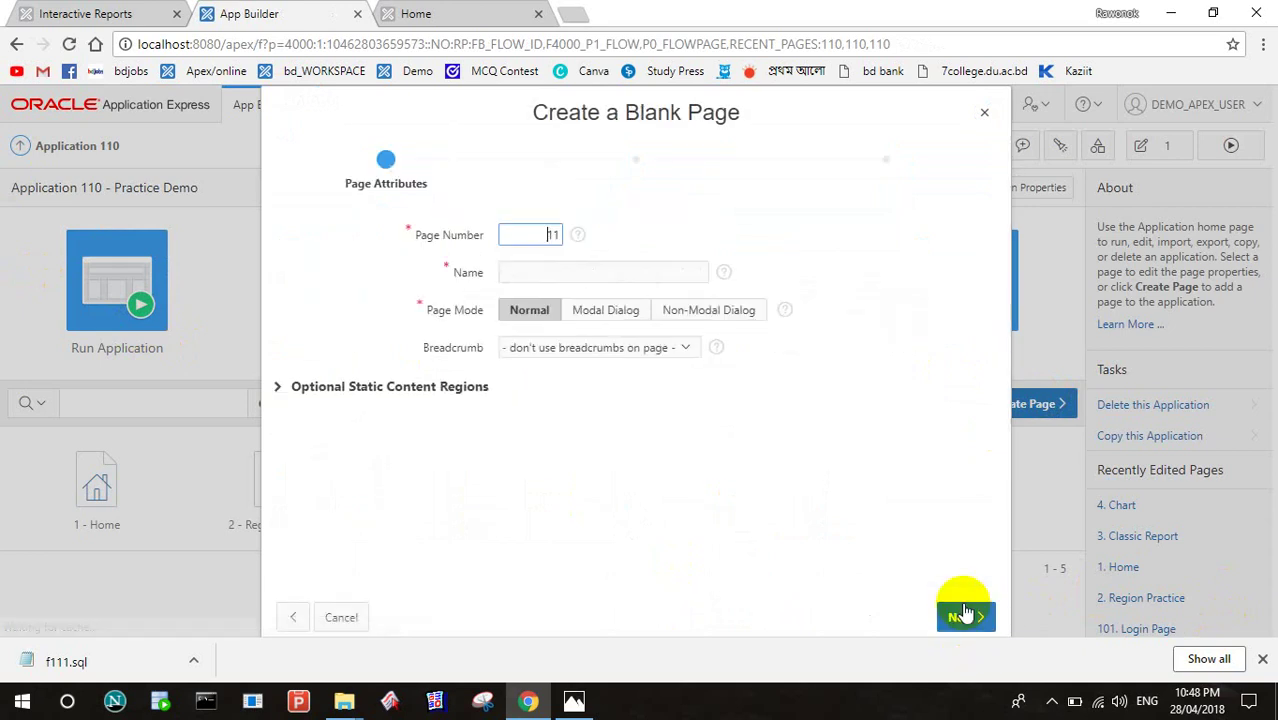
# - Name page 11 Interactive Regions, leave it unassociated with any navigation menu entry, and create it
pyautogui.click(653, 268)
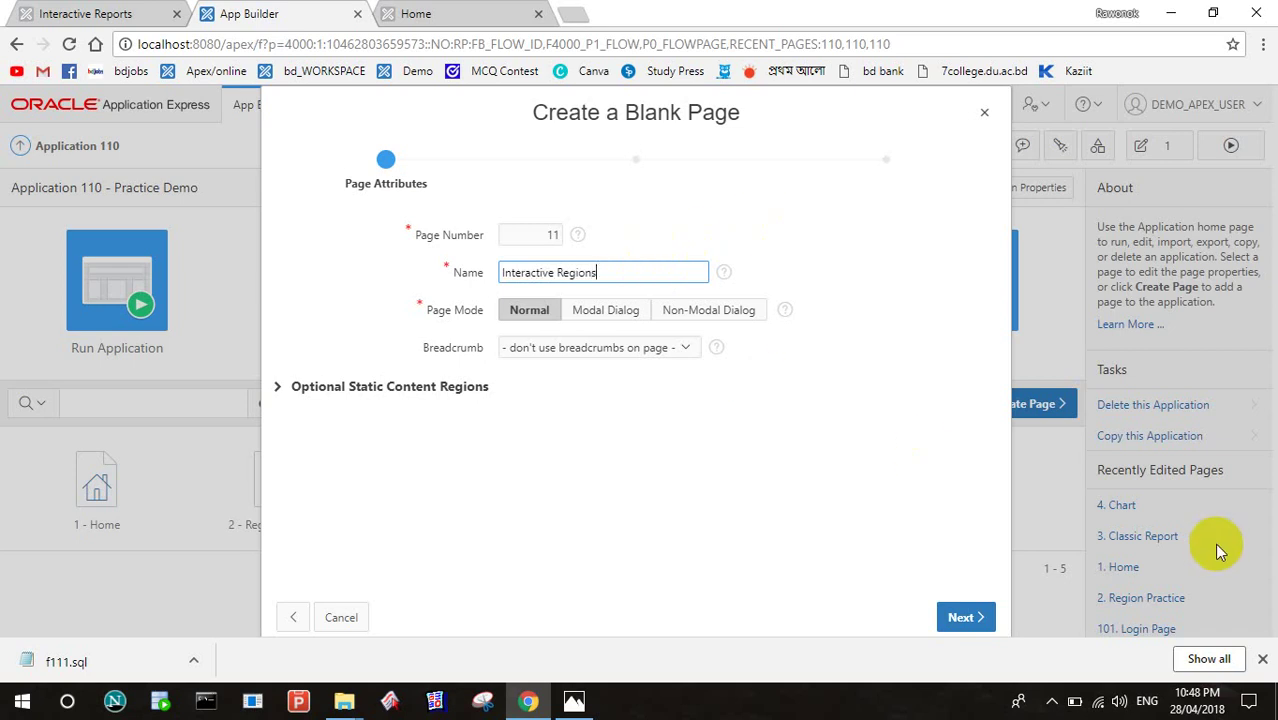
pyautogui.click(958, 618)
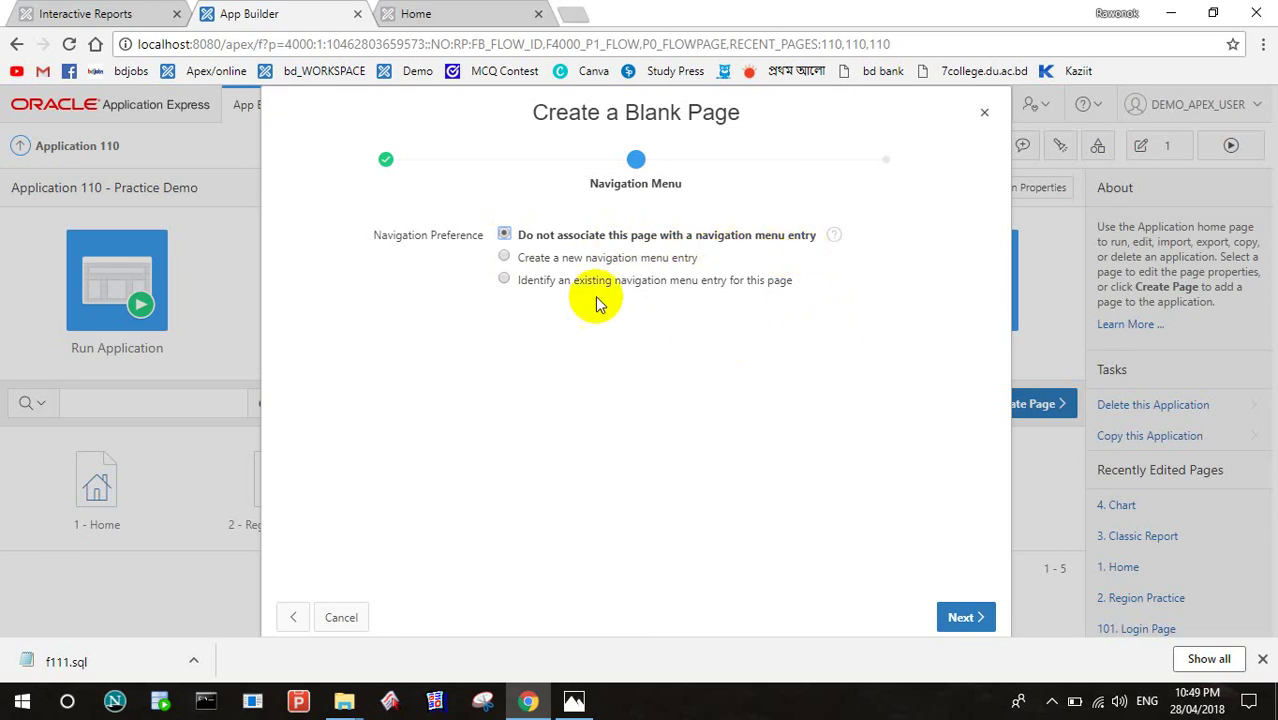
pyautogui.click(966, 617)
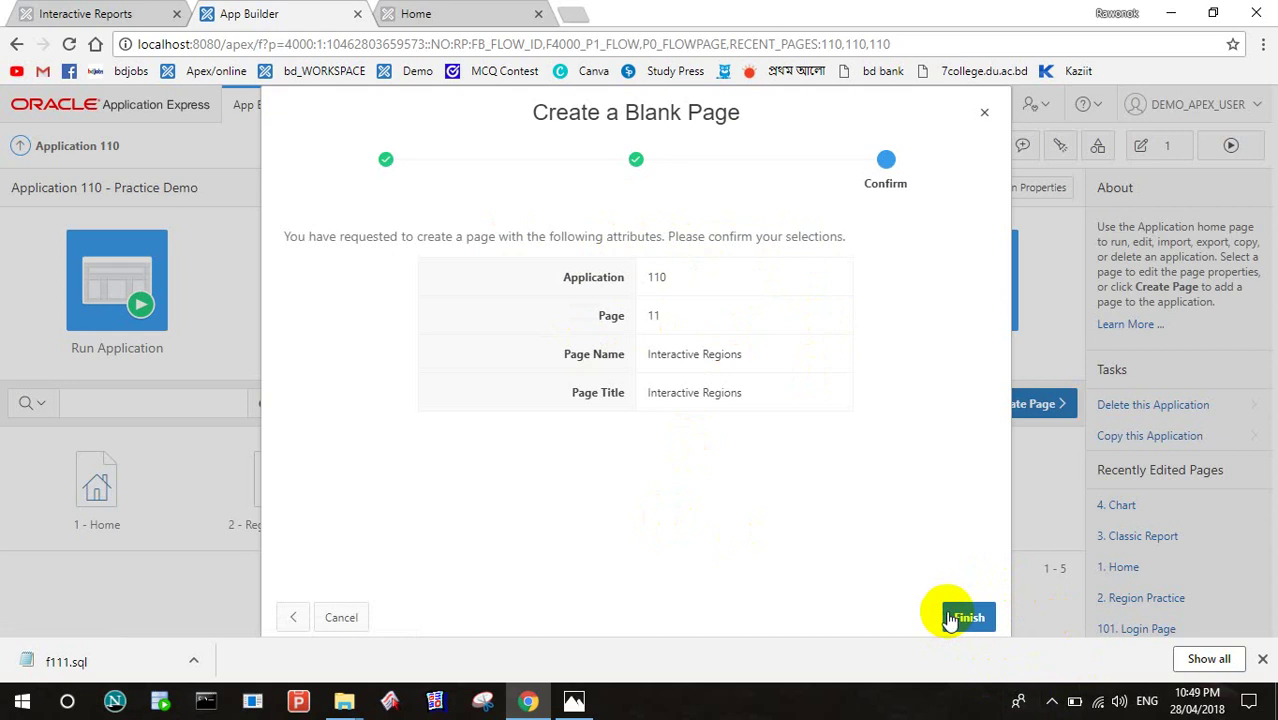
pyautogui.click(966, 617)
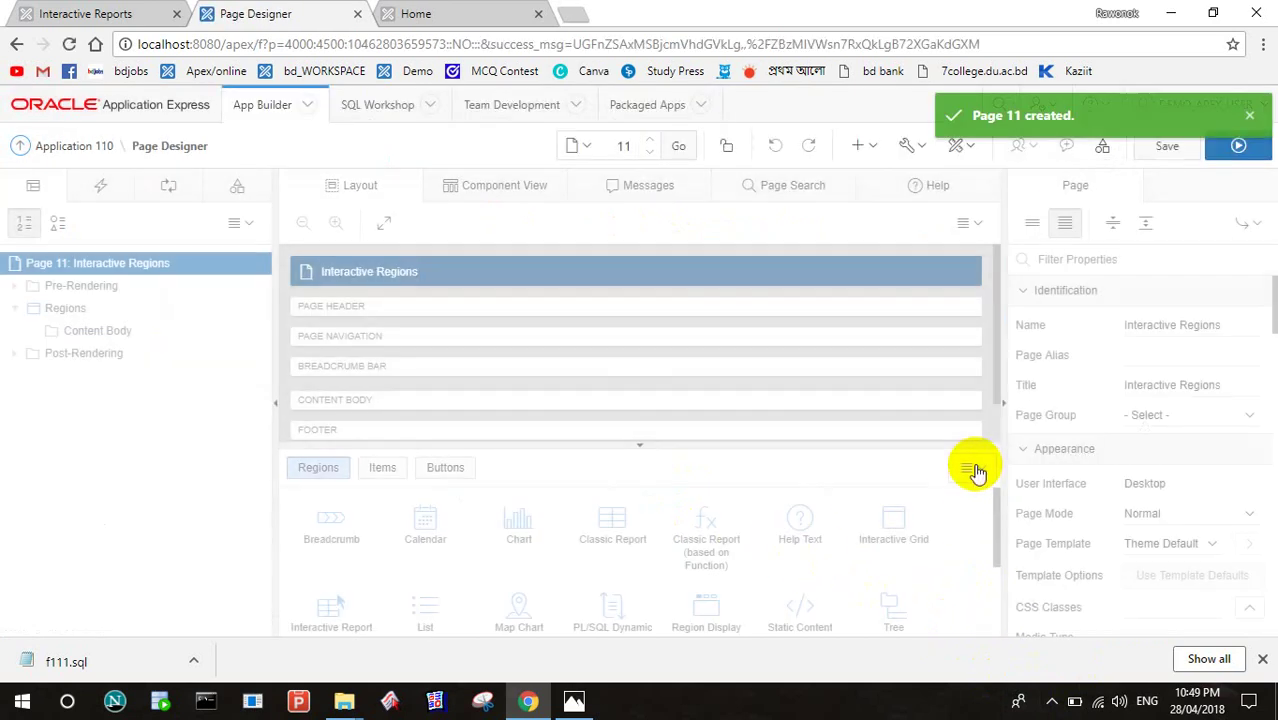
# - Add a new region to the content body of the Interactive Regions page, and save and run the page
pyautogui.rightClick(52, 314)
pyautogui.click(106, 331)
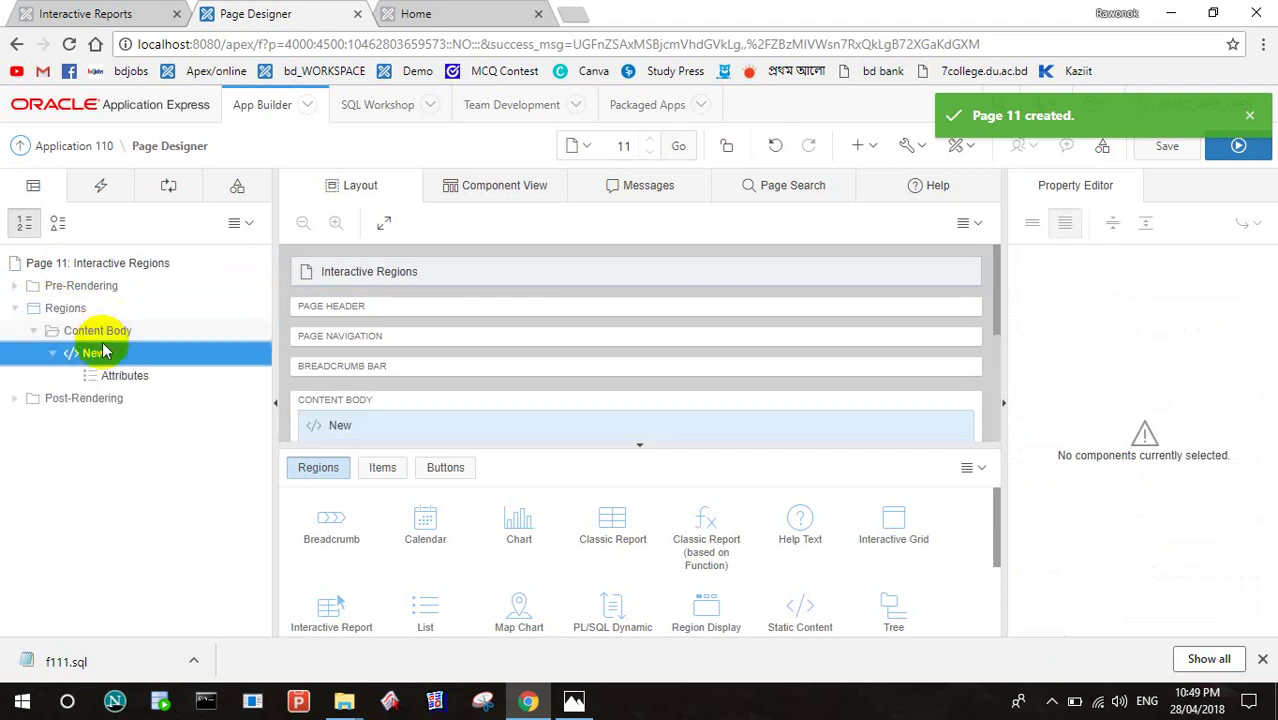
pyautogui.click(1220, 152)
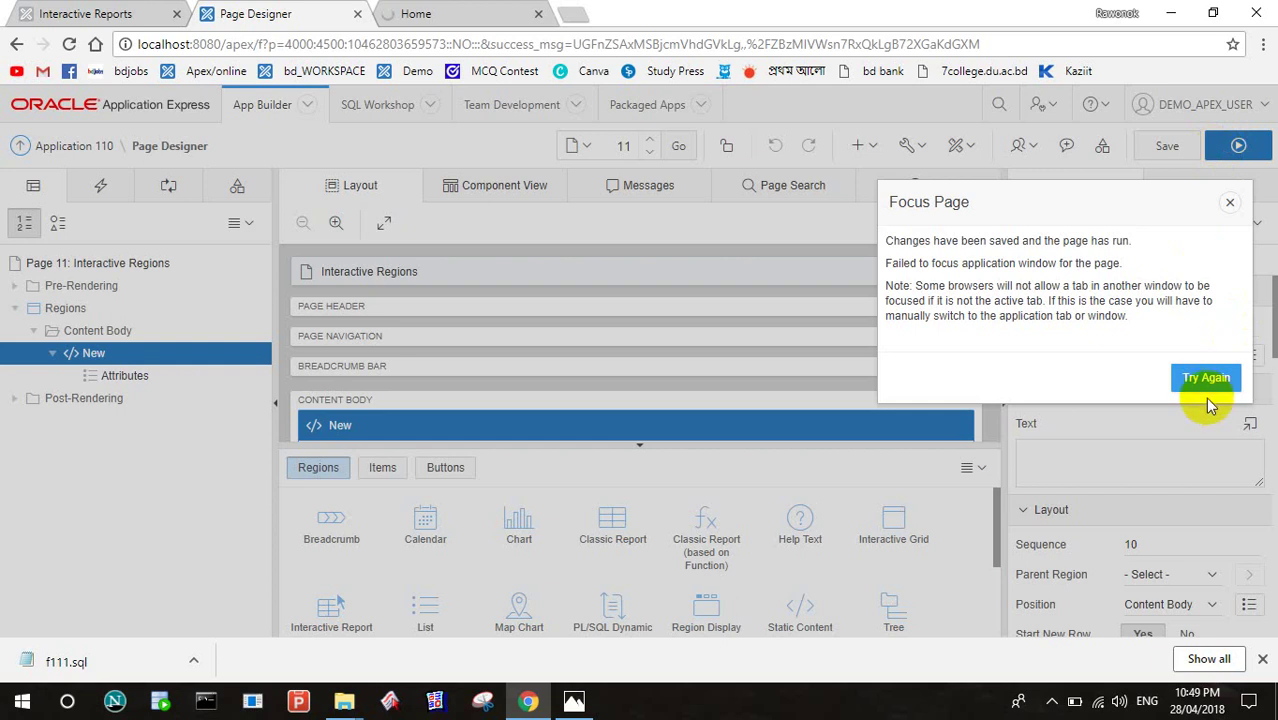
pyautogui.click(1205, 384)
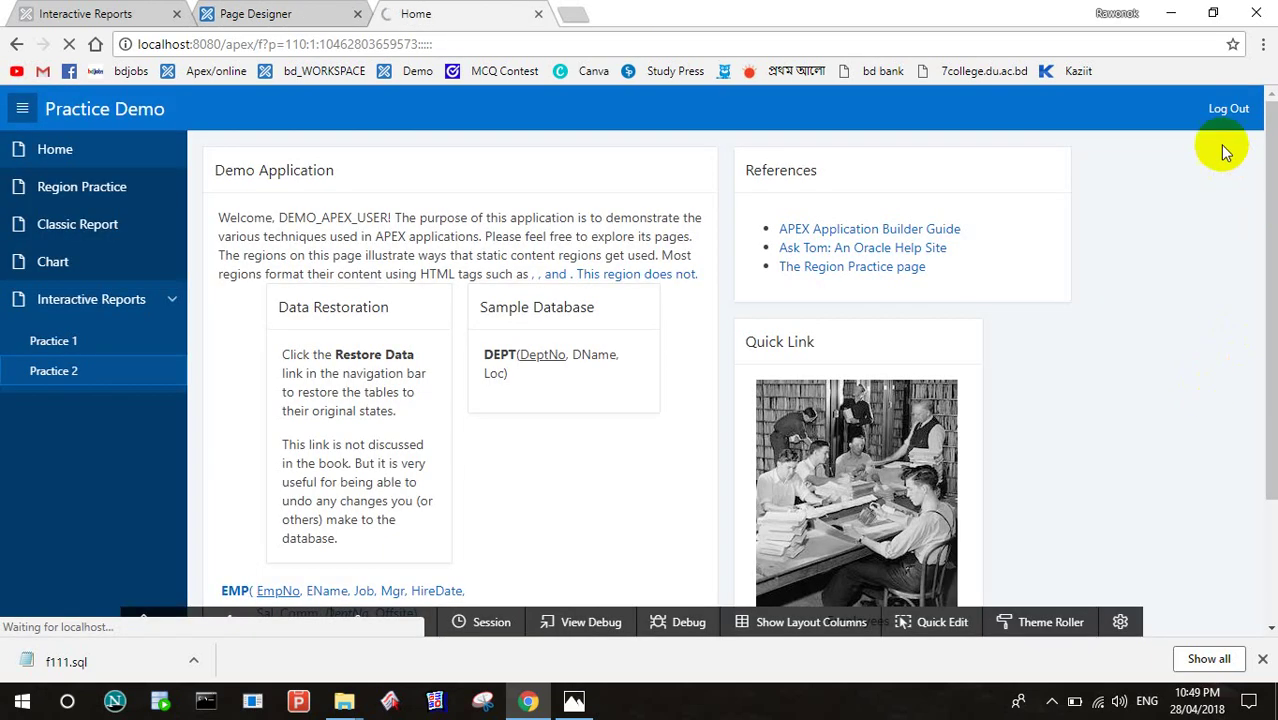
# - Check the running application's Home, Region Practice and Classic Report pages and the Practice 1 and Practice 2 sub-entries
pyautogui.click(97, 158)
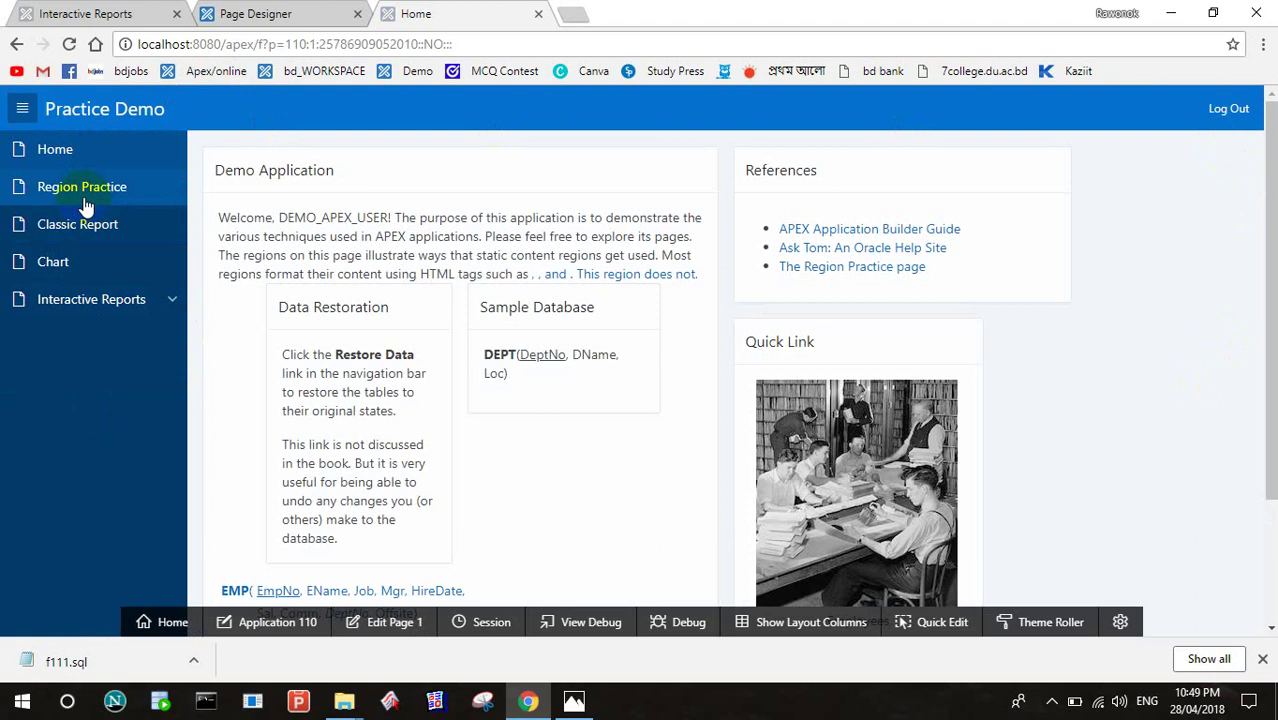
pyautogui.click(99, 186)
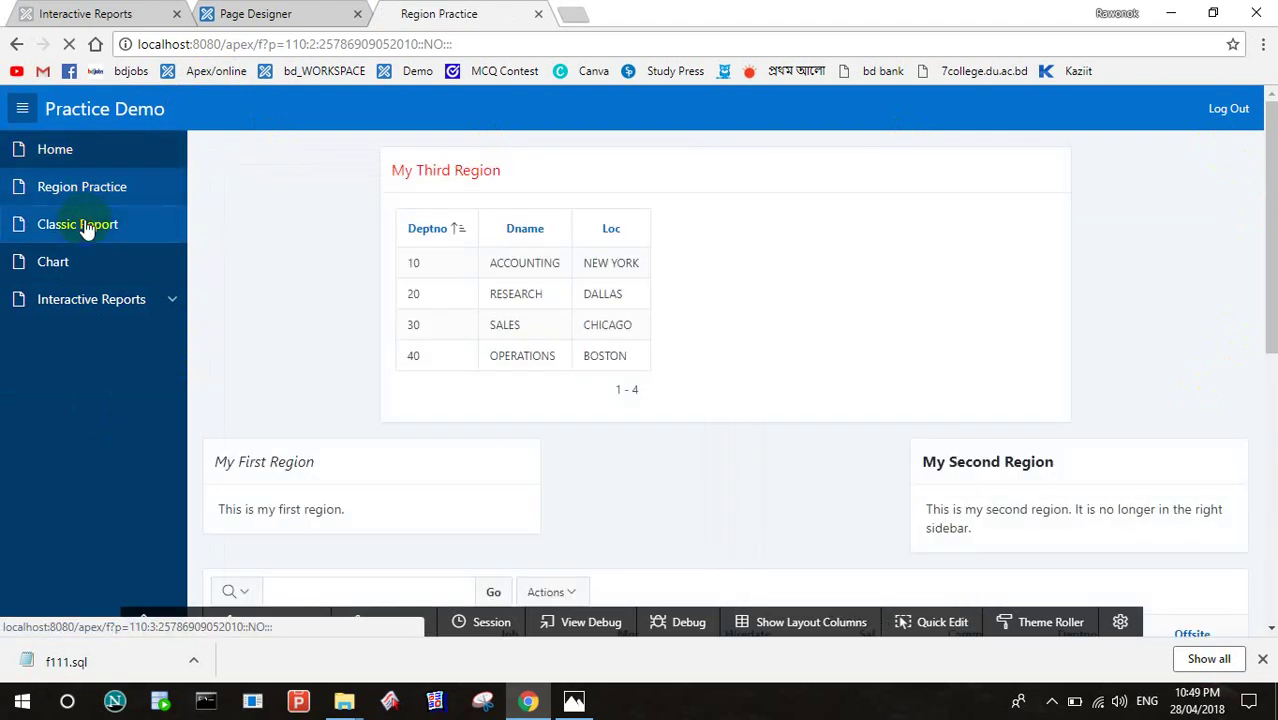
pyautogui.click(86, 228)
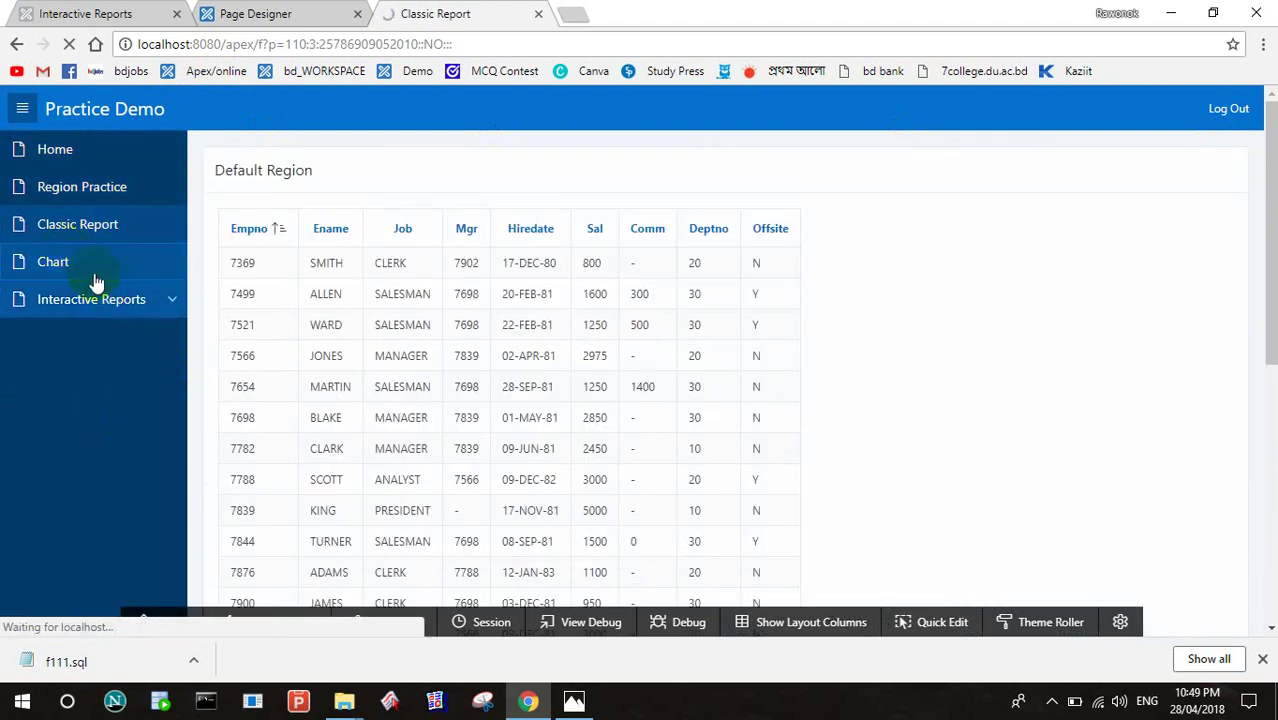
pyautogui.click(117, 313)
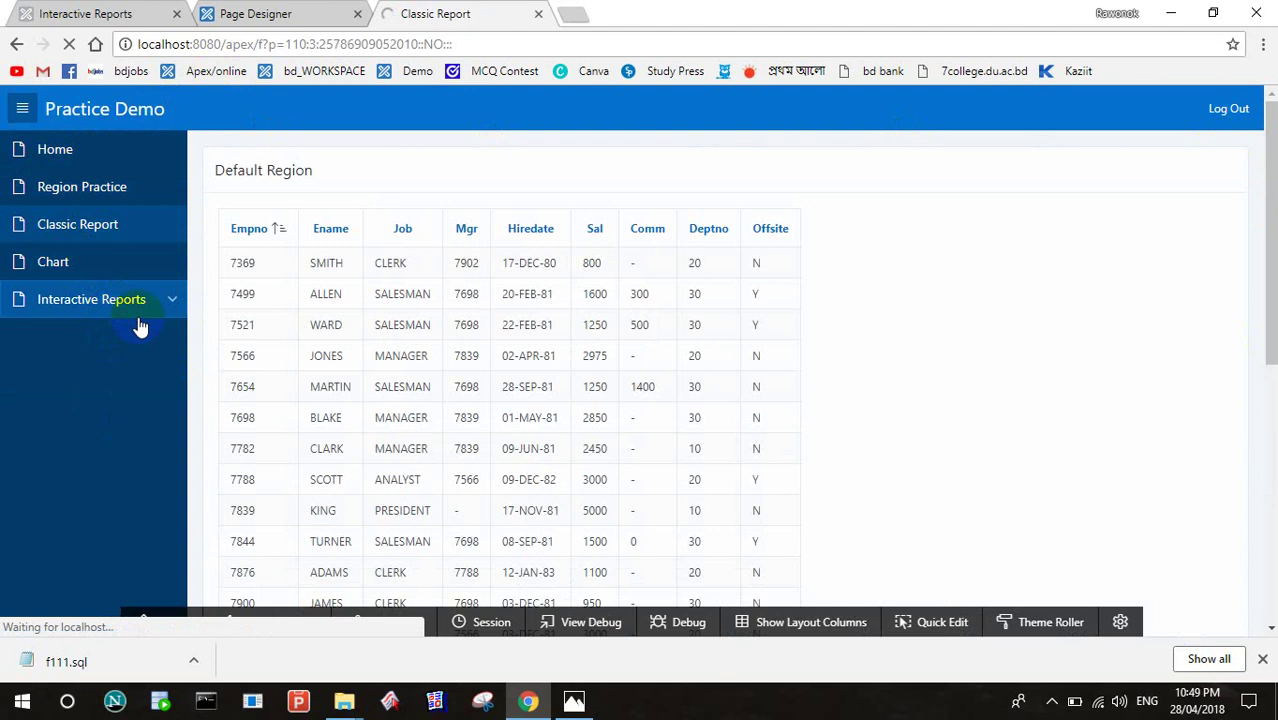
pyautogui.click(172, 302)
pyautogui.click(43, 342)
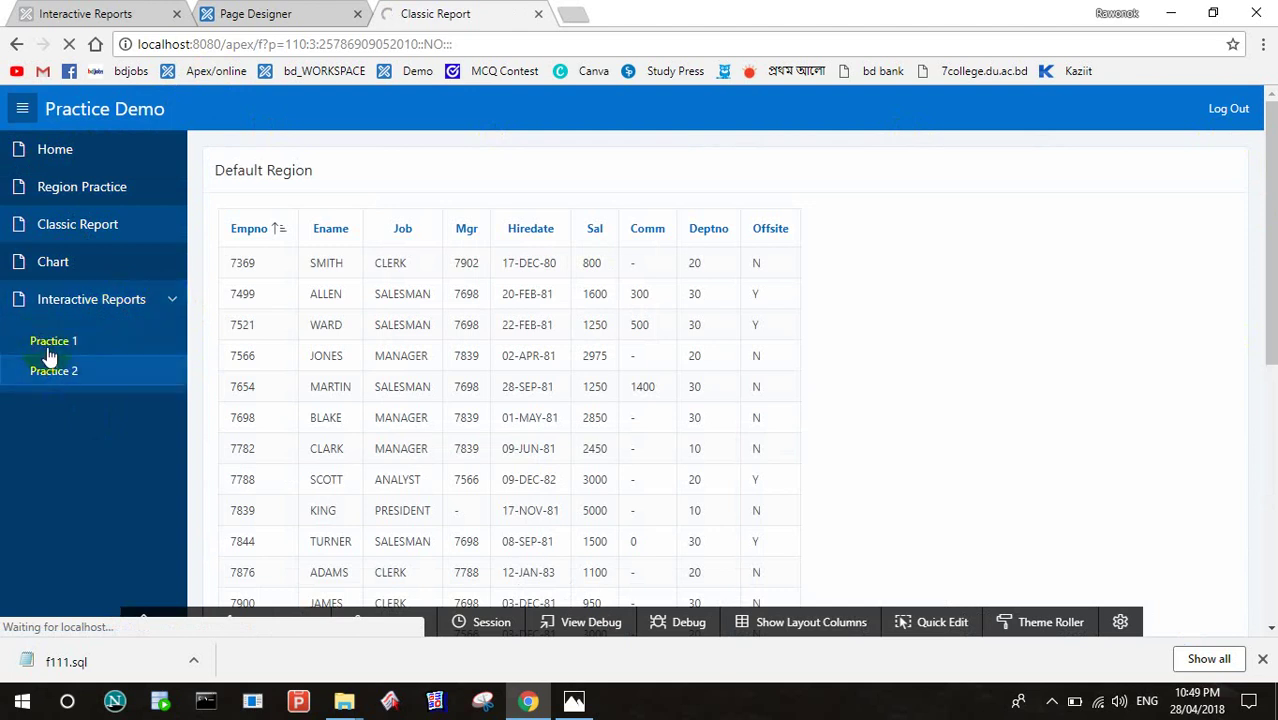
pyautogui.click(50, 377)
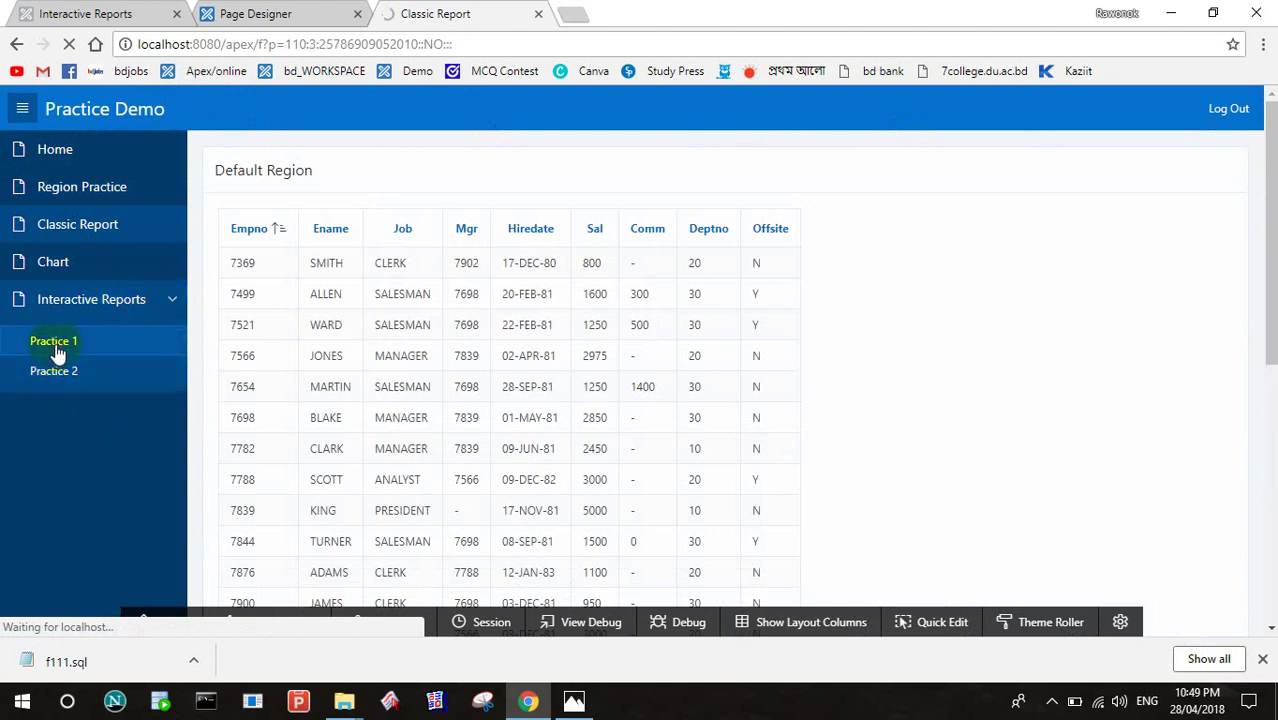
# - Return to the App Builder and open the Practice Demo application's home page
pyautogui.click(318, 18)
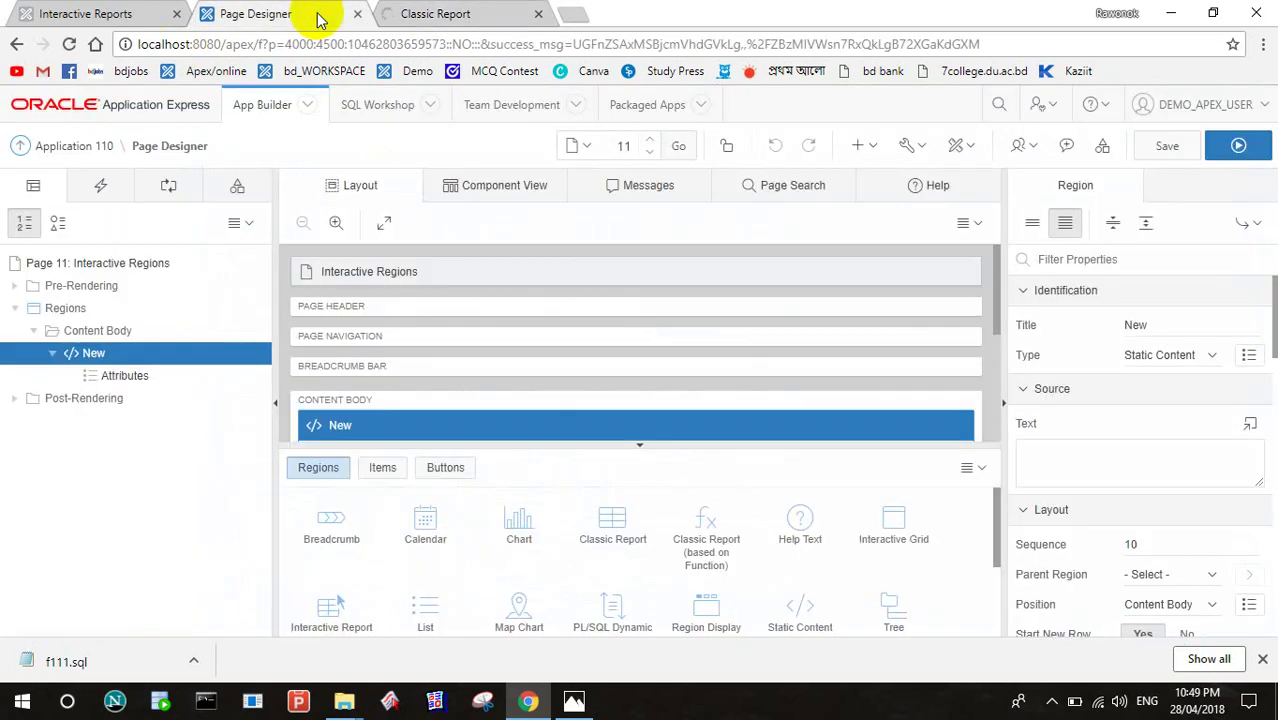
pyautogui.click(268, 101)
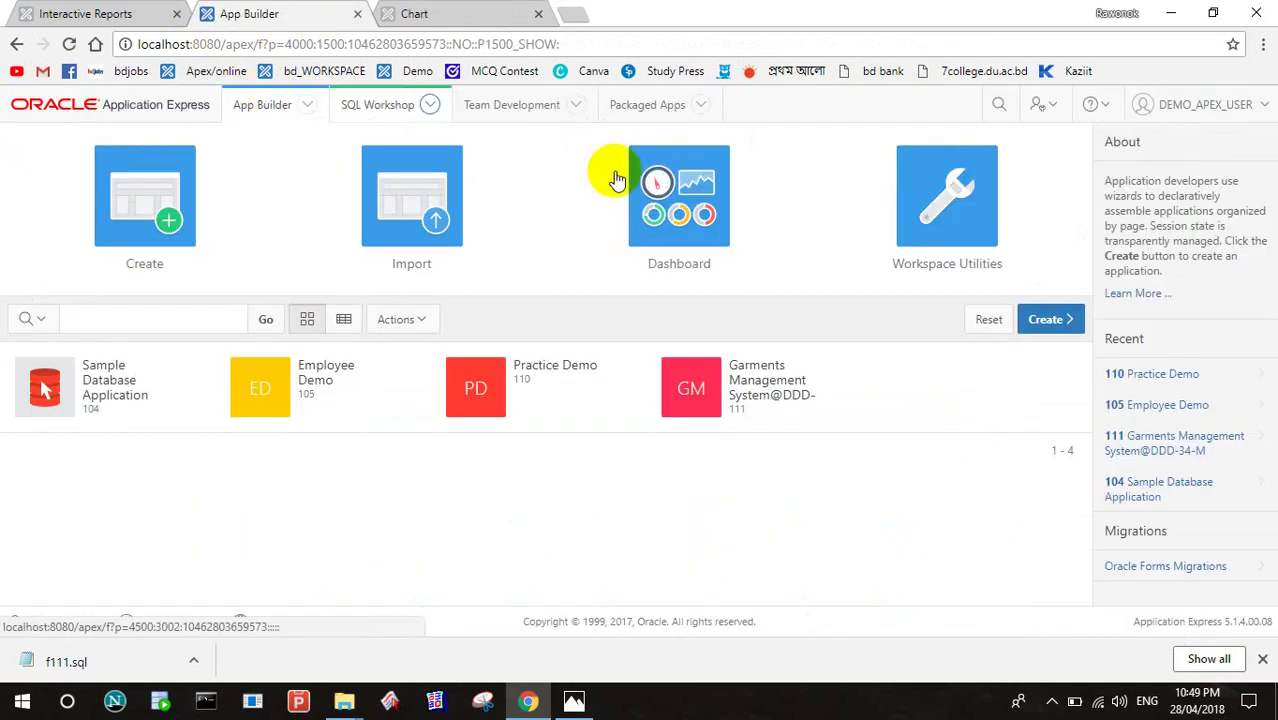
pyautogui.click(518, 376)
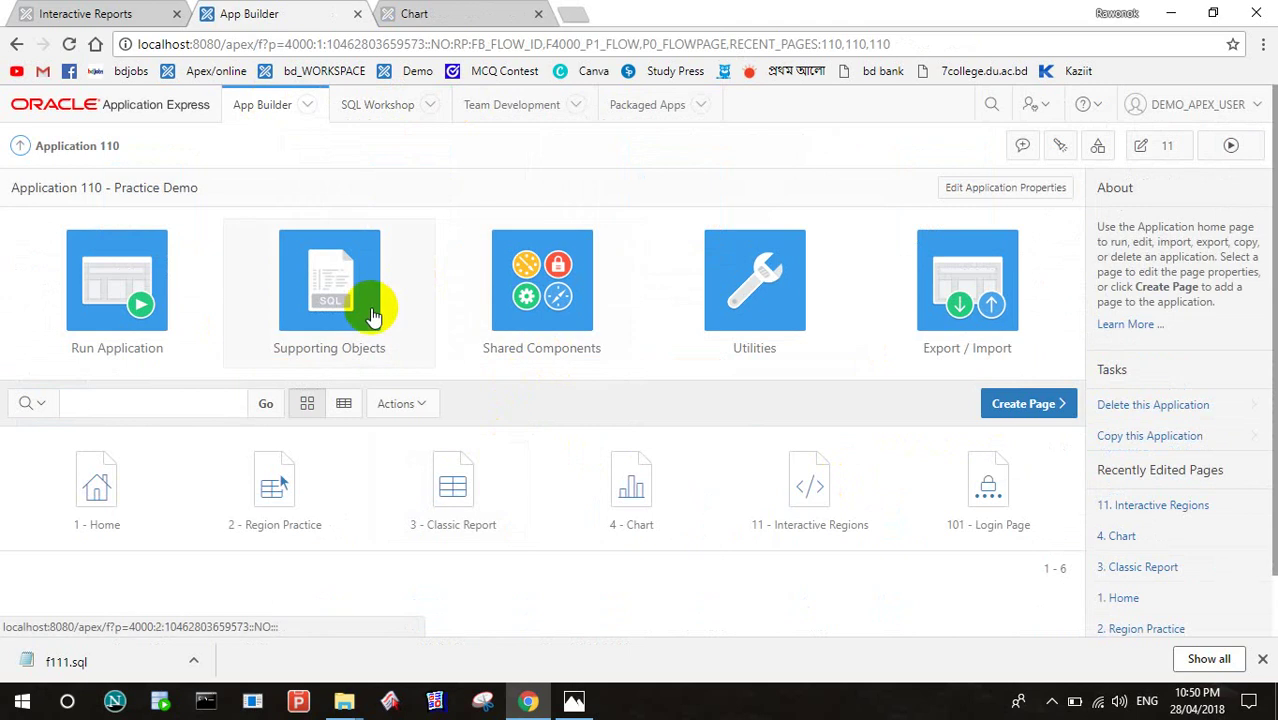
# - Open the Desktop Navigation Menu list in the application's shared components
pyautogui.click(565, 312)
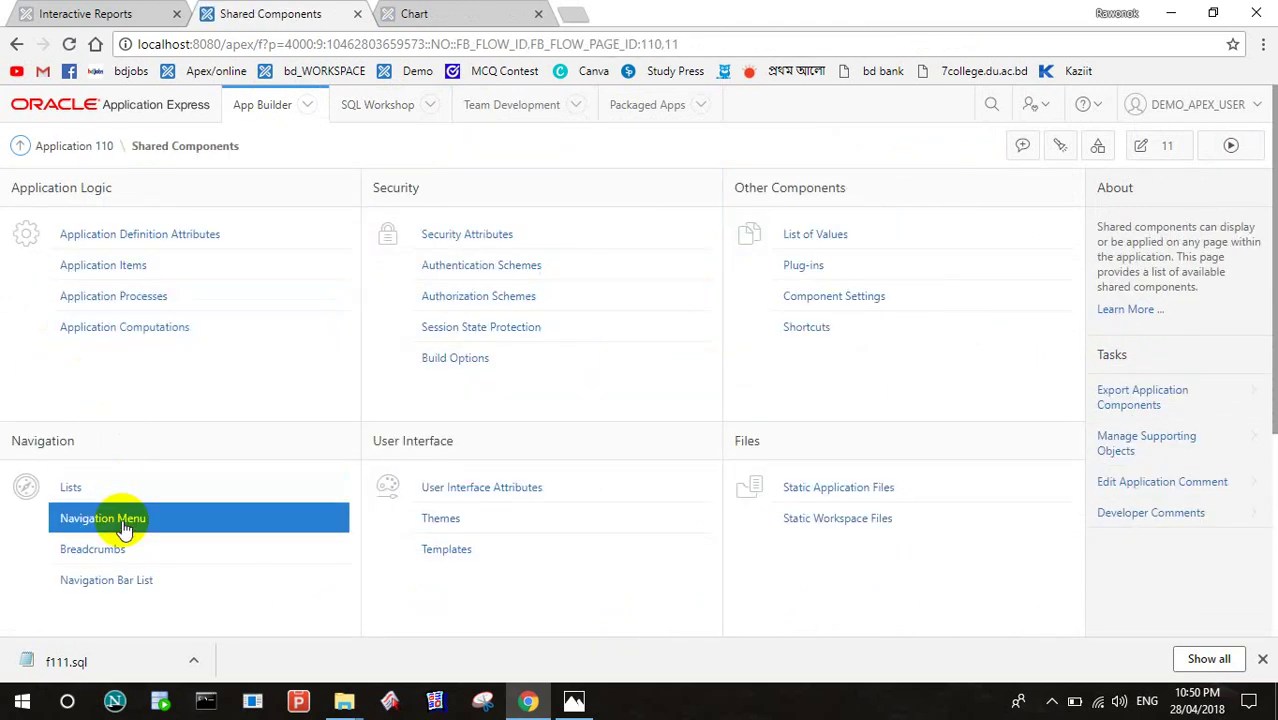
pyautogui.click(100, 490)
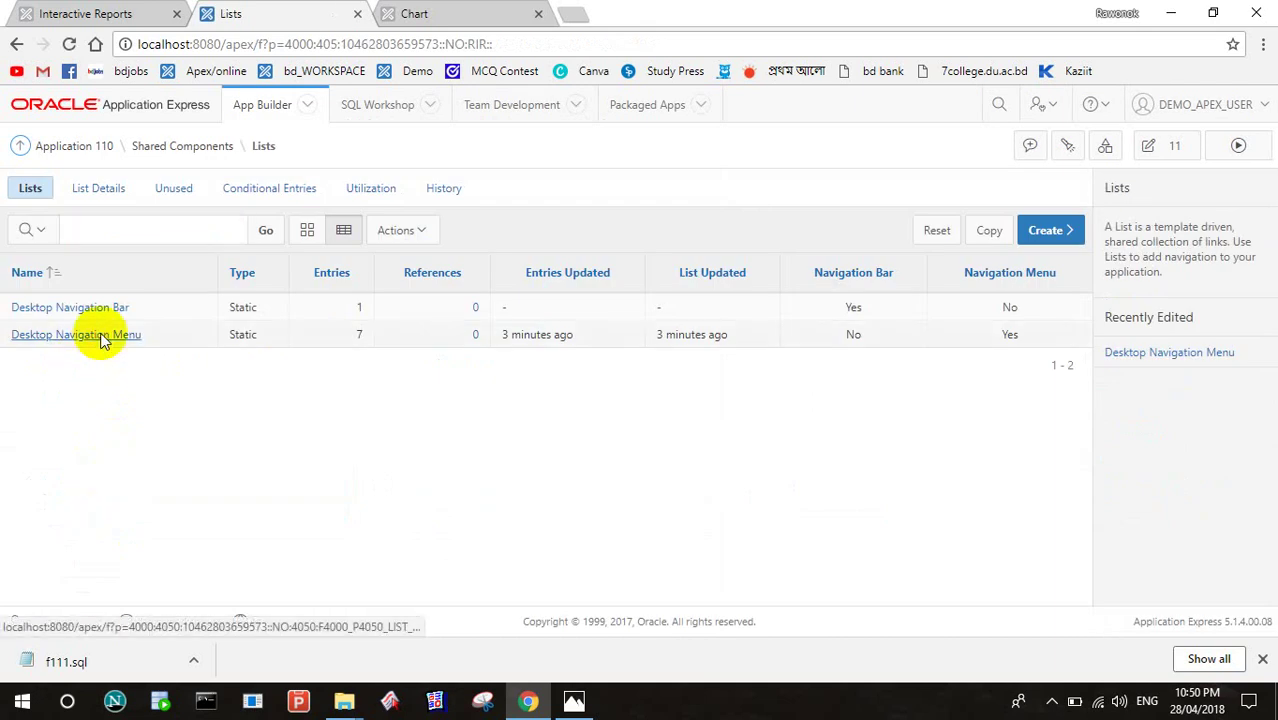
pyautogui.click(100, 336)
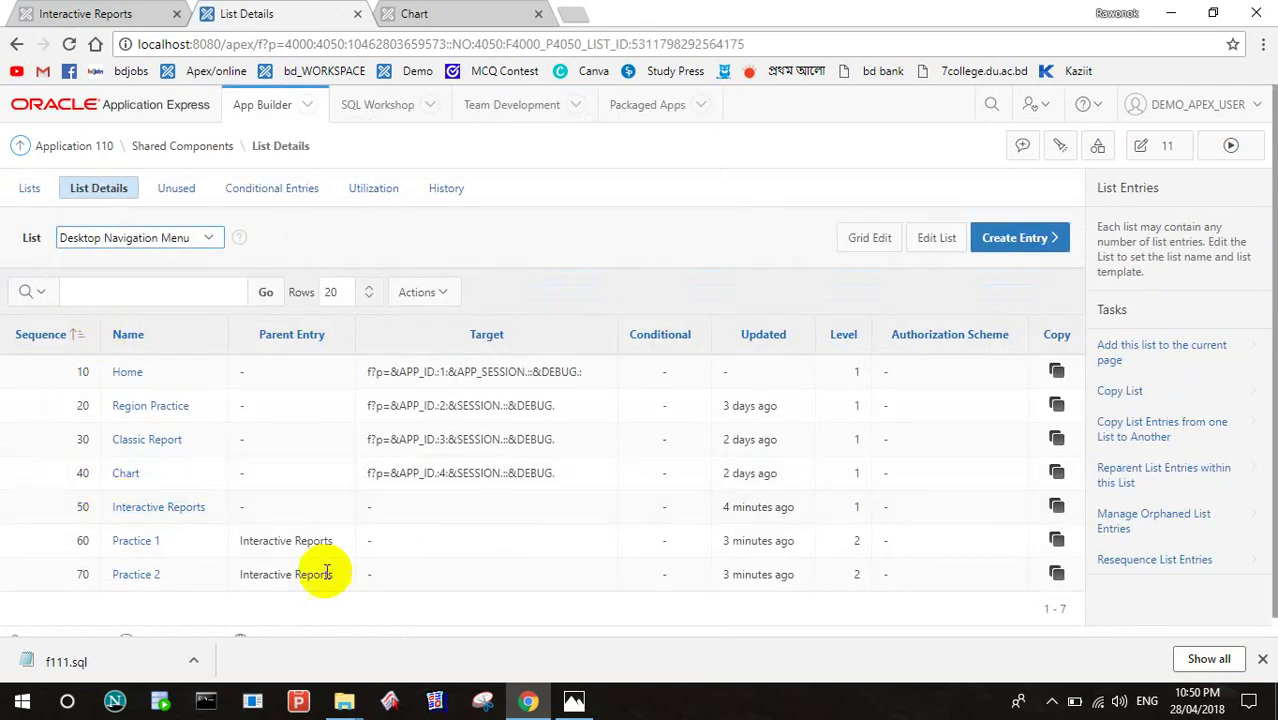
# - Set the Practice 1 entry's target to page 11 Interactive Regions in this application and apply the changes
pyautogui.click(136, 542)
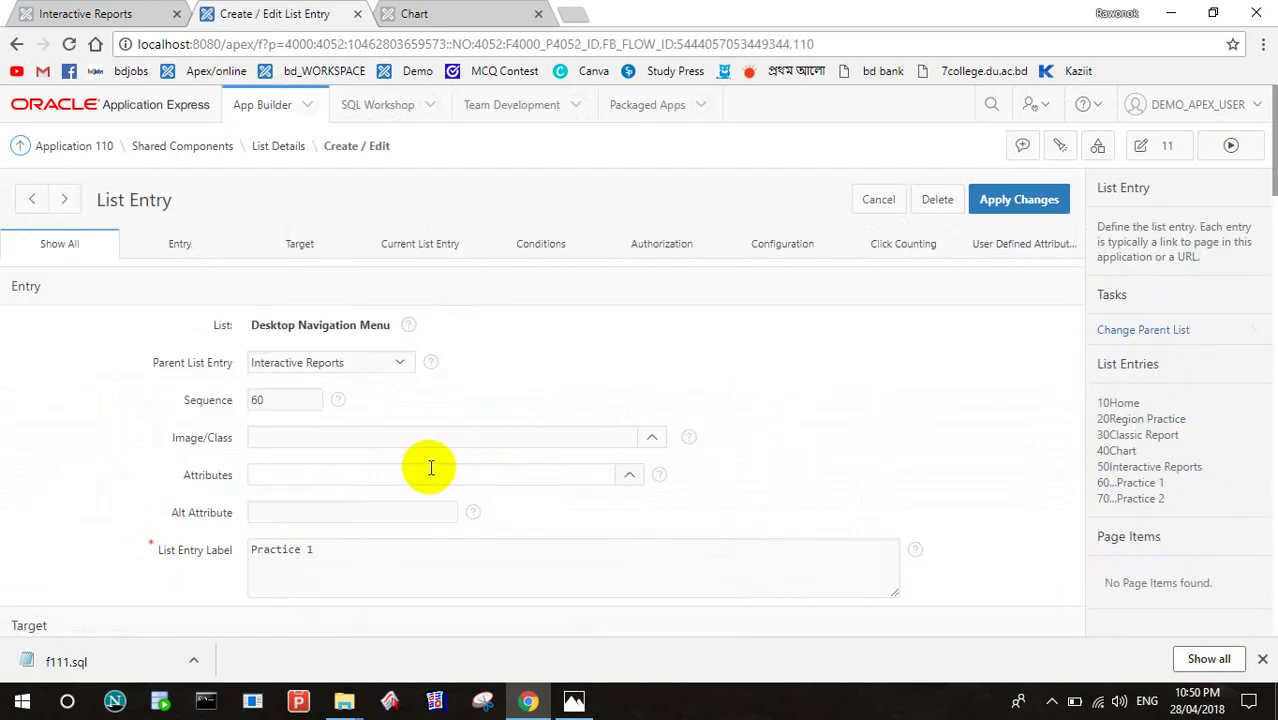
pyautogui.scroll(-1, 431, 468)
pyautogui.scroll(-2, 431, 468)
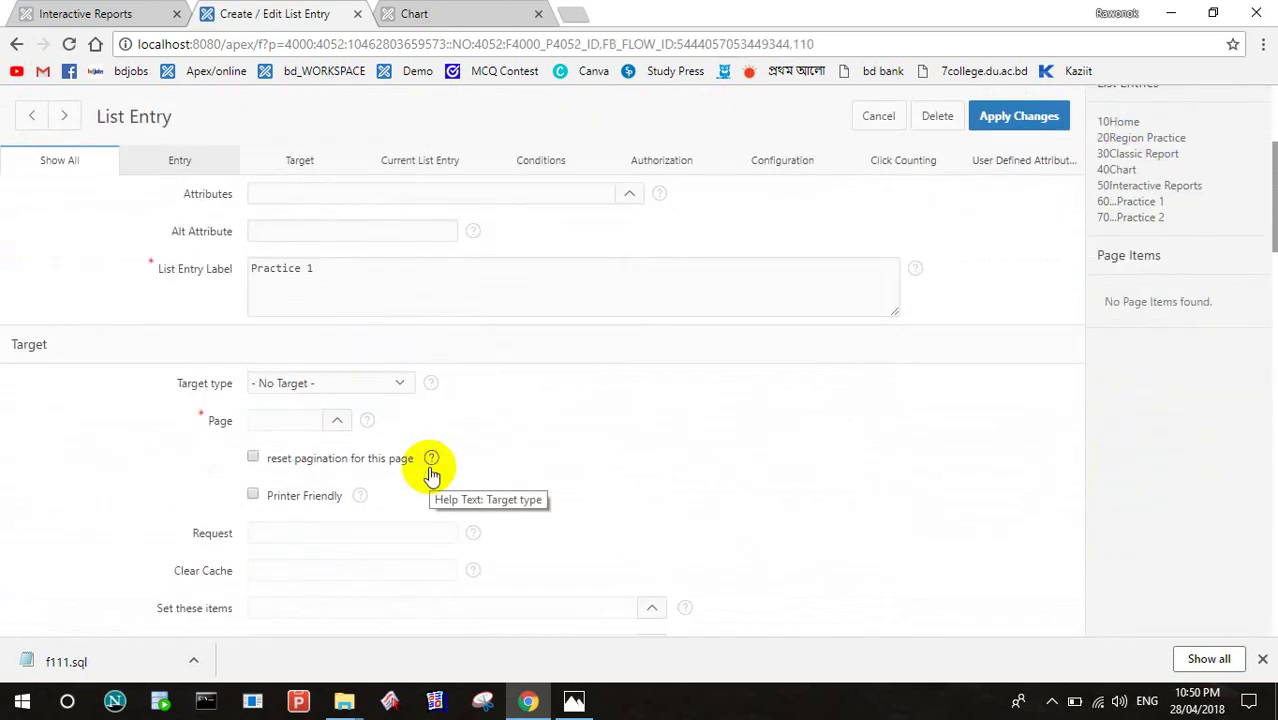
pyautogui.click(390, 380)
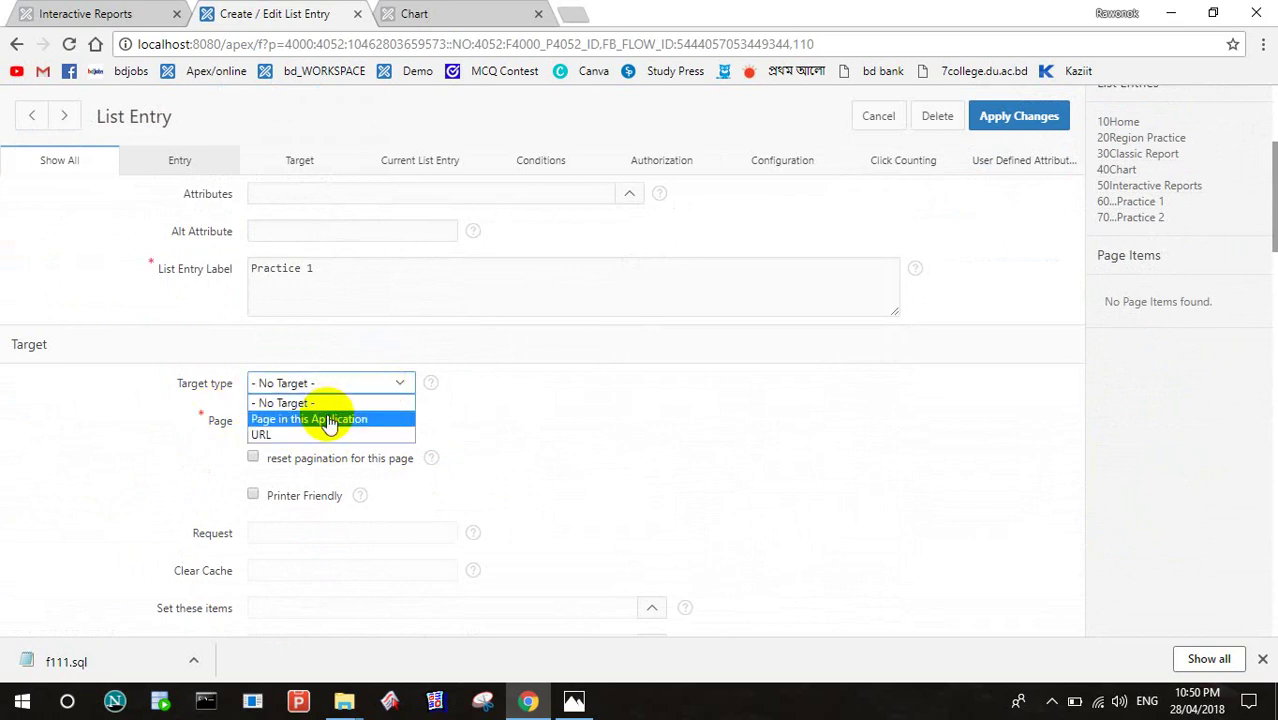
pyautogui.click(330, 419)
pyautogui.click(335, 423)
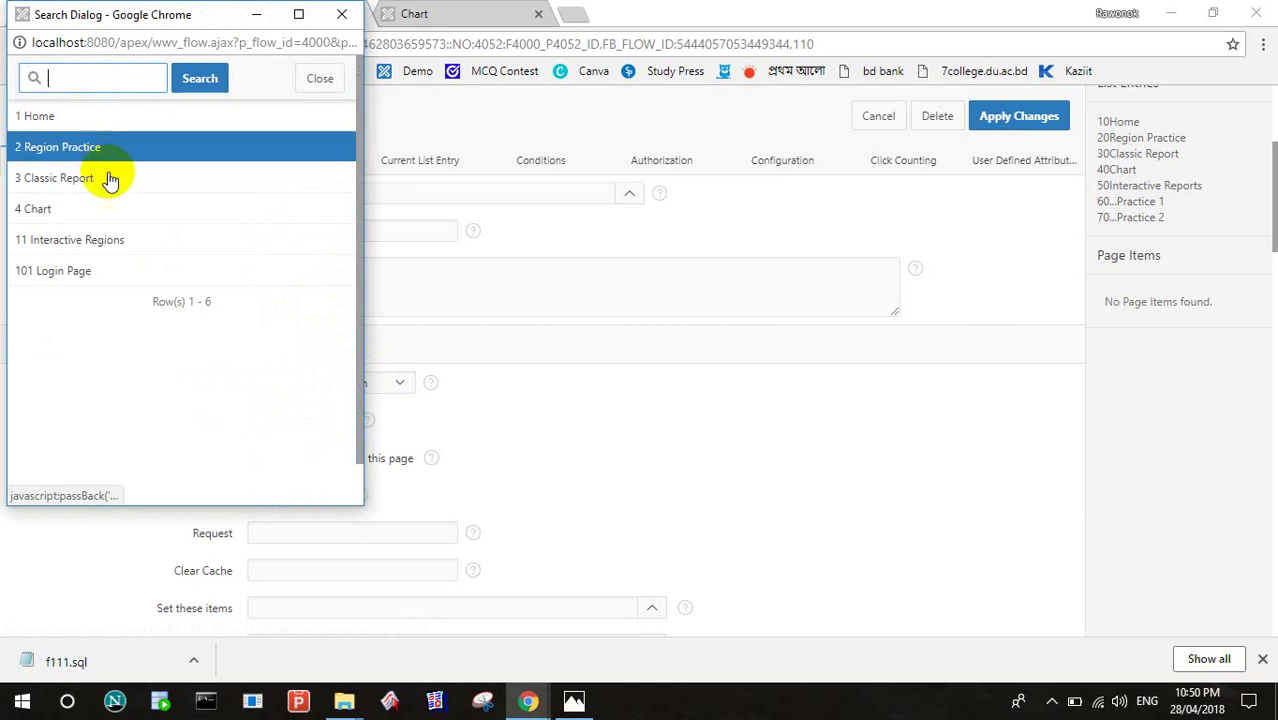
pyautogui.click(100, 242)
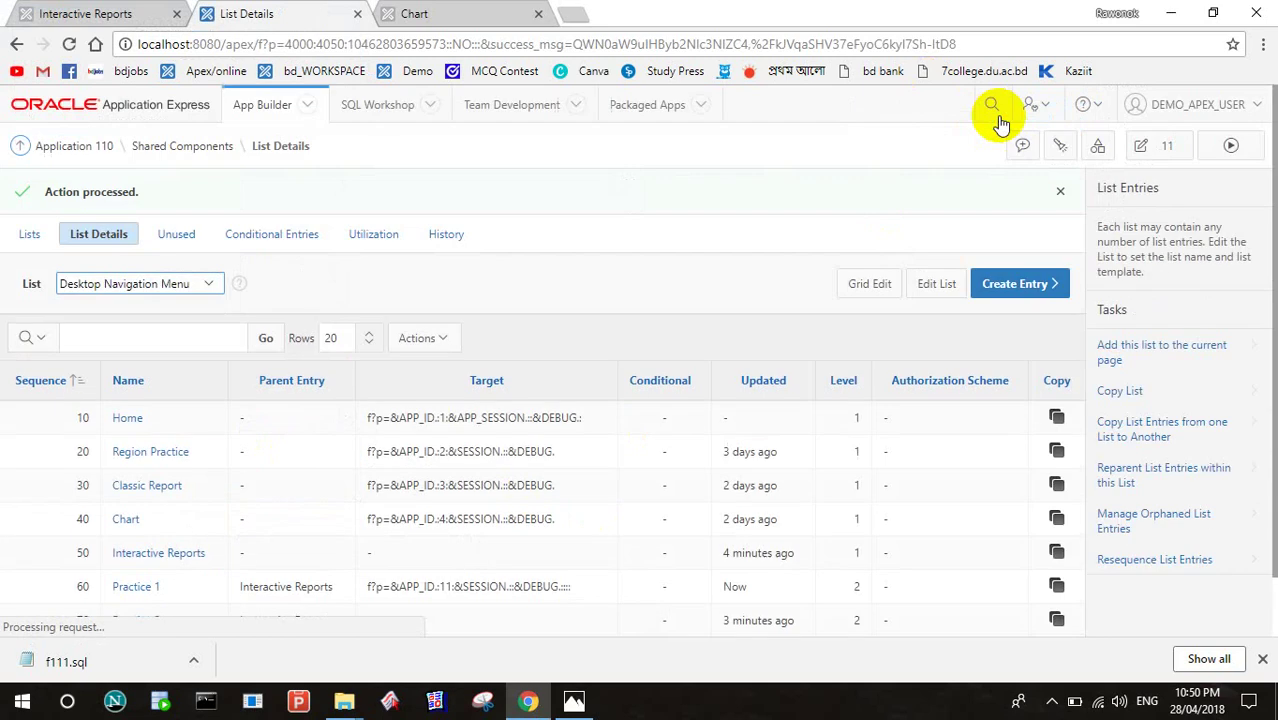
# - Run the application and check the Home page and the Practice 1 and Practice 2 sub-entries under Interactive Reports
pyautogui.click(1233, 145)
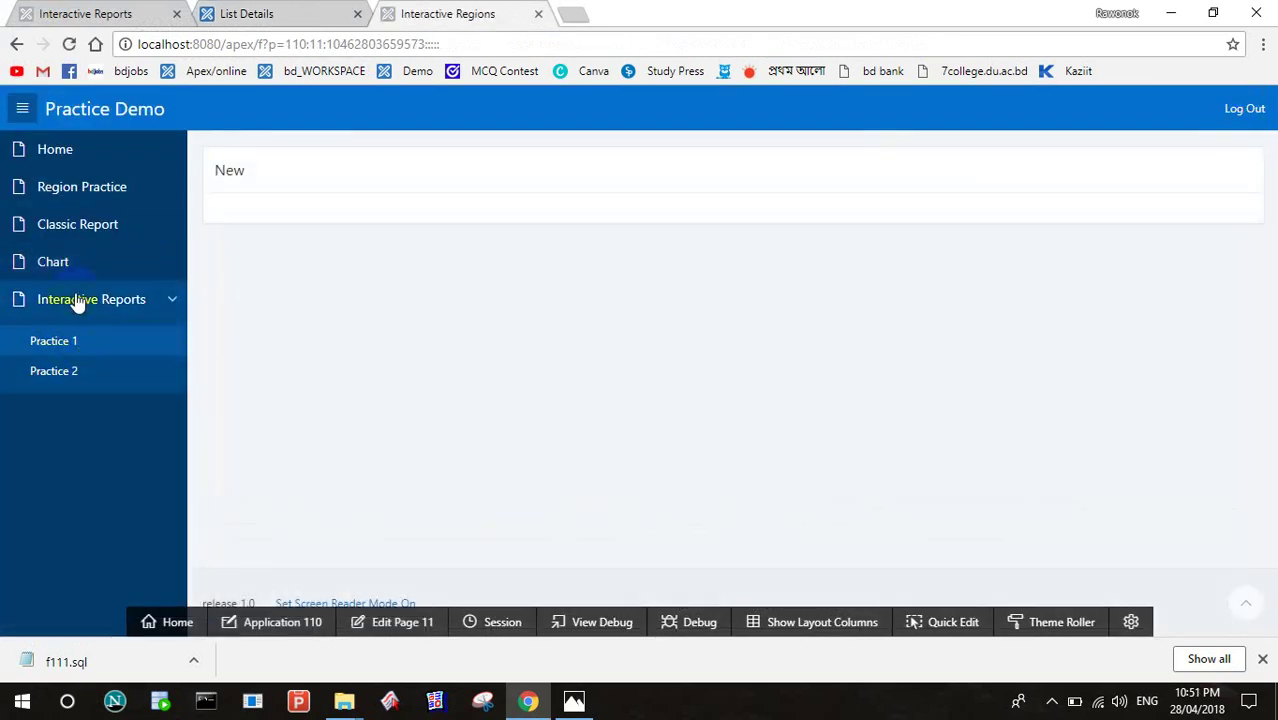
pyautogui.click(66, 153)
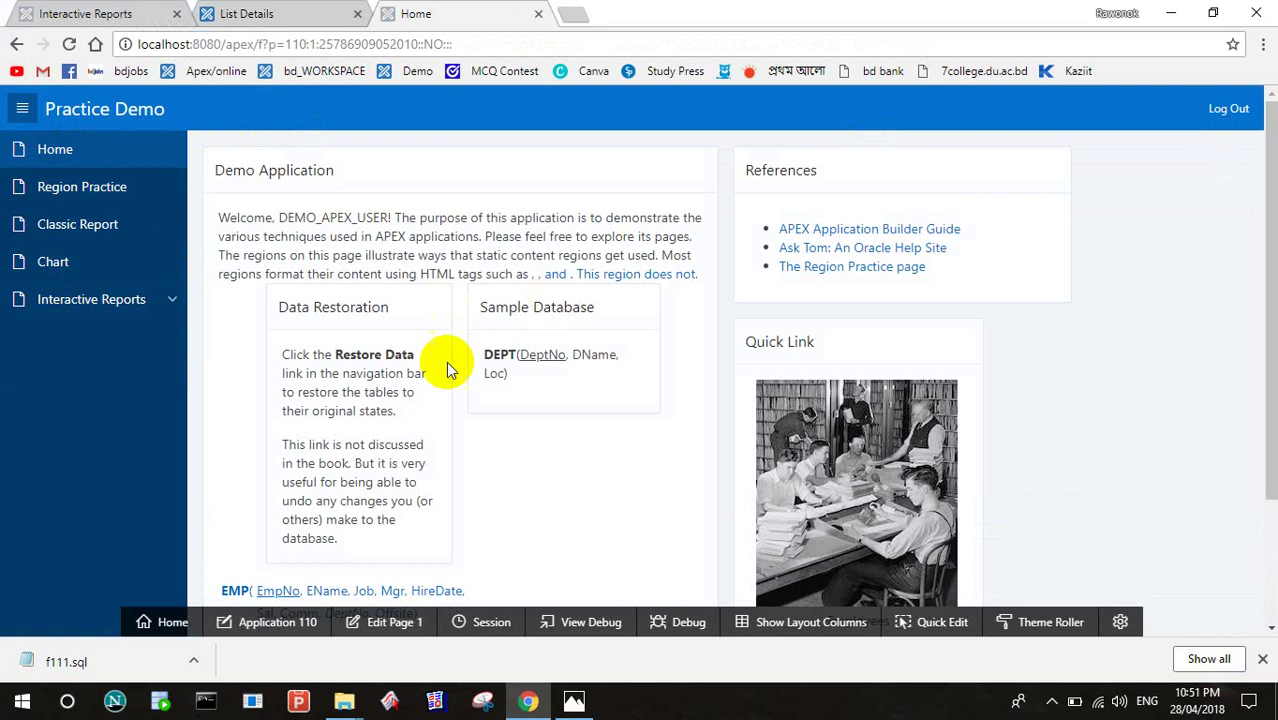
pyautogui.click(118, 300)
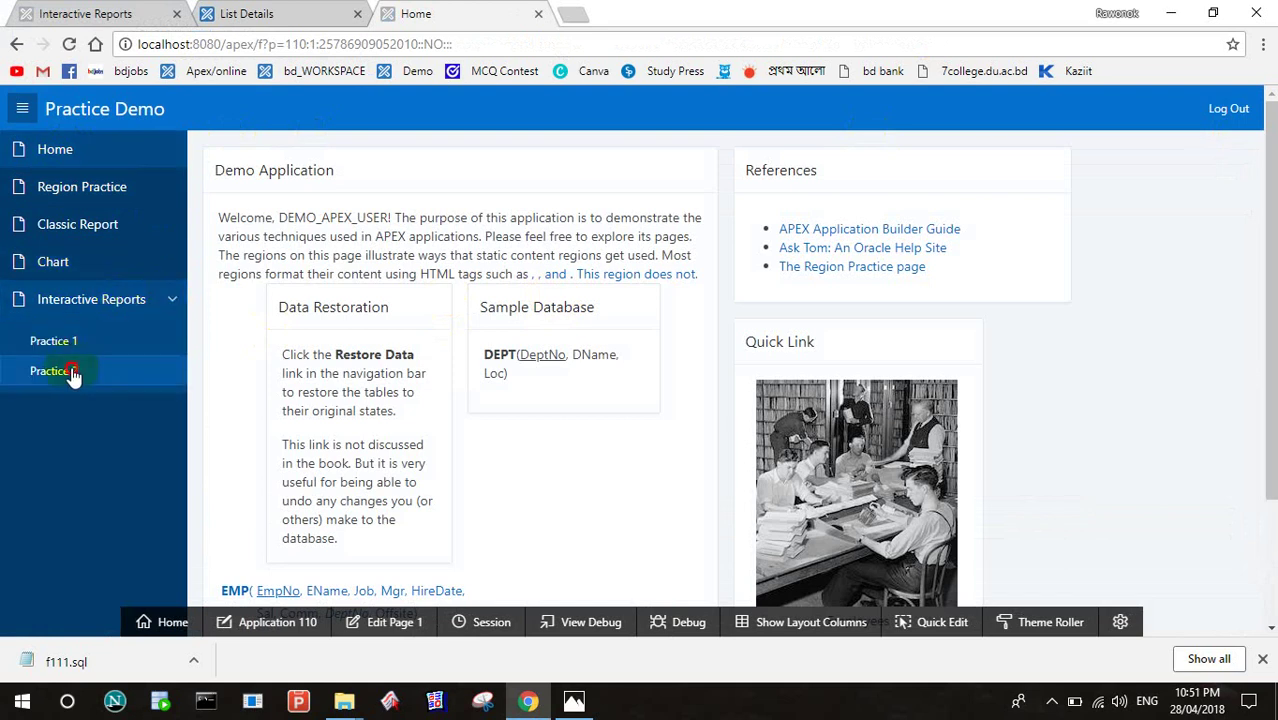
pyautogui.click(70, 343)
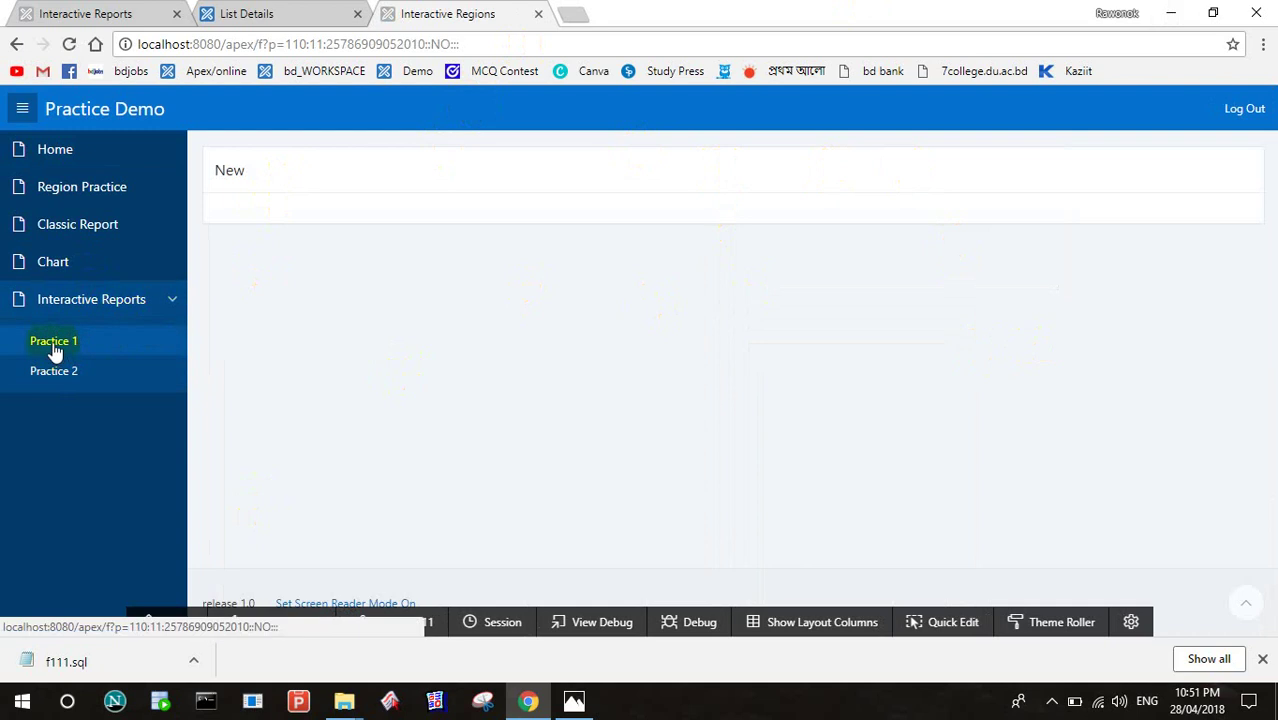
pyautogui.click(59, 384)
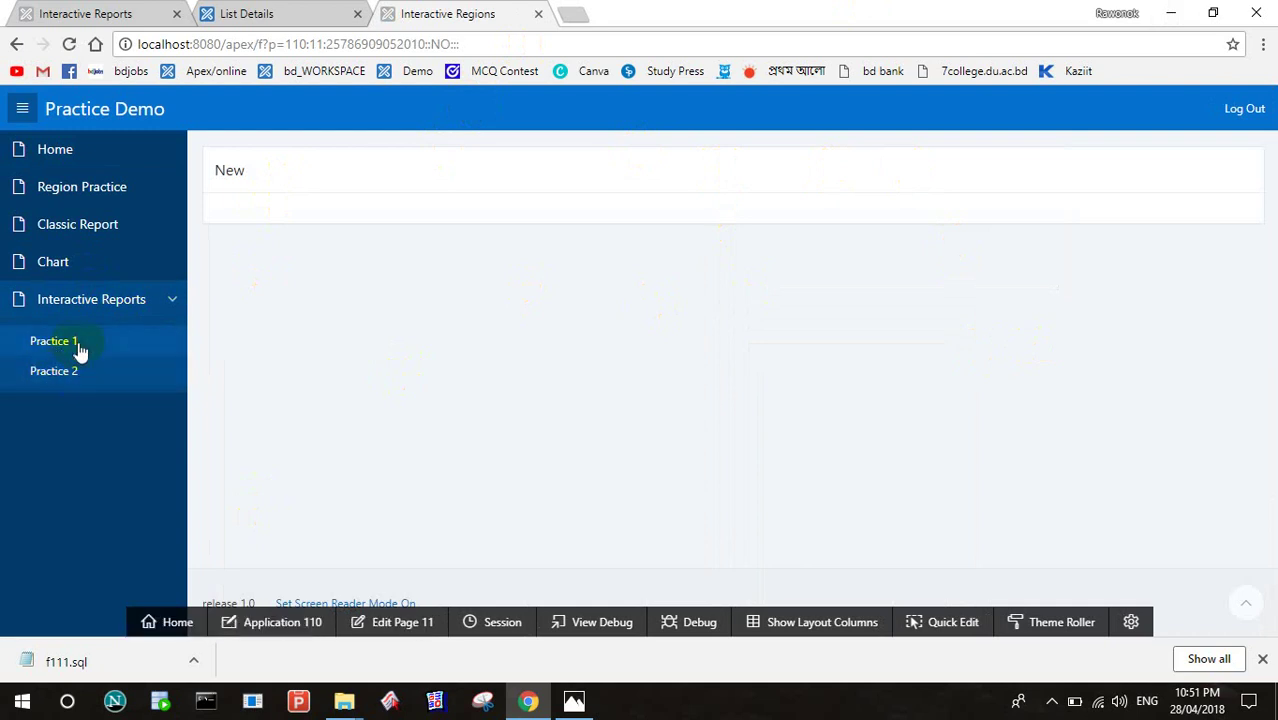
pyautogui.click(80, 348)
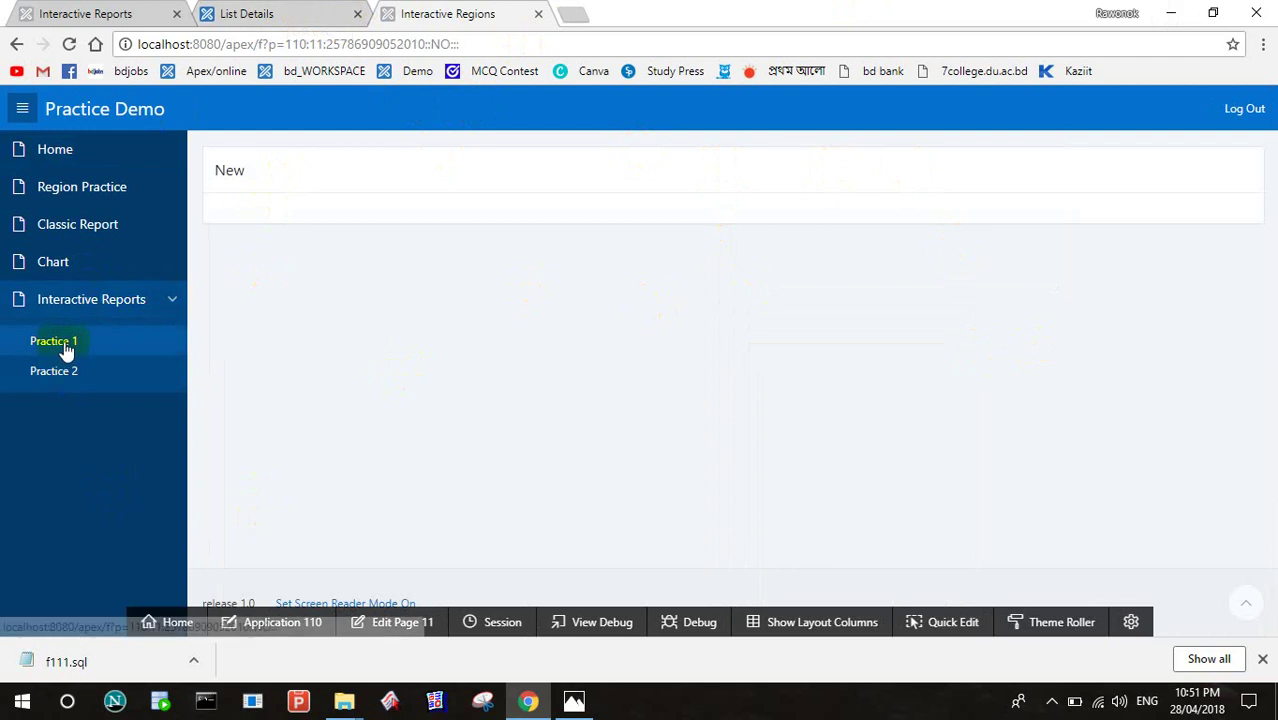
# - Delete the Practice 2 entry from the Desktop Navigation Menu list, and minimize the browser window
pyautogui.click(271, 14)
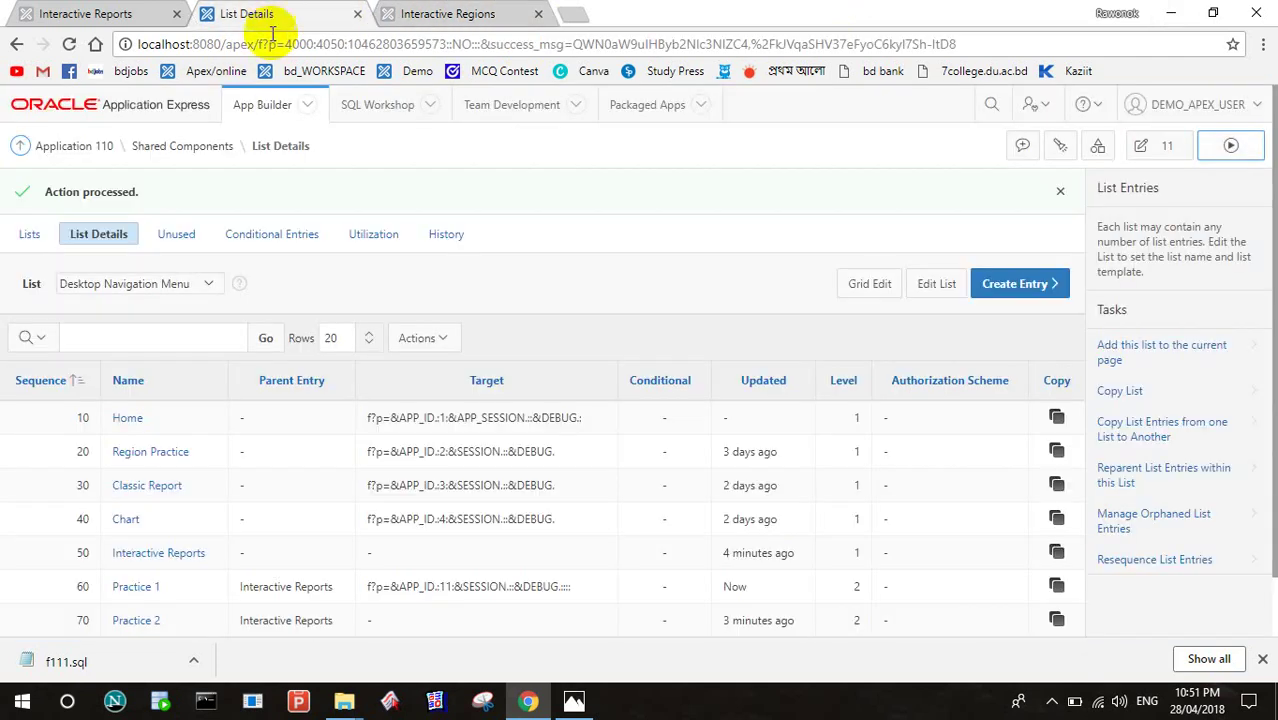
pyautogui.scroll(-1, 342, 545)
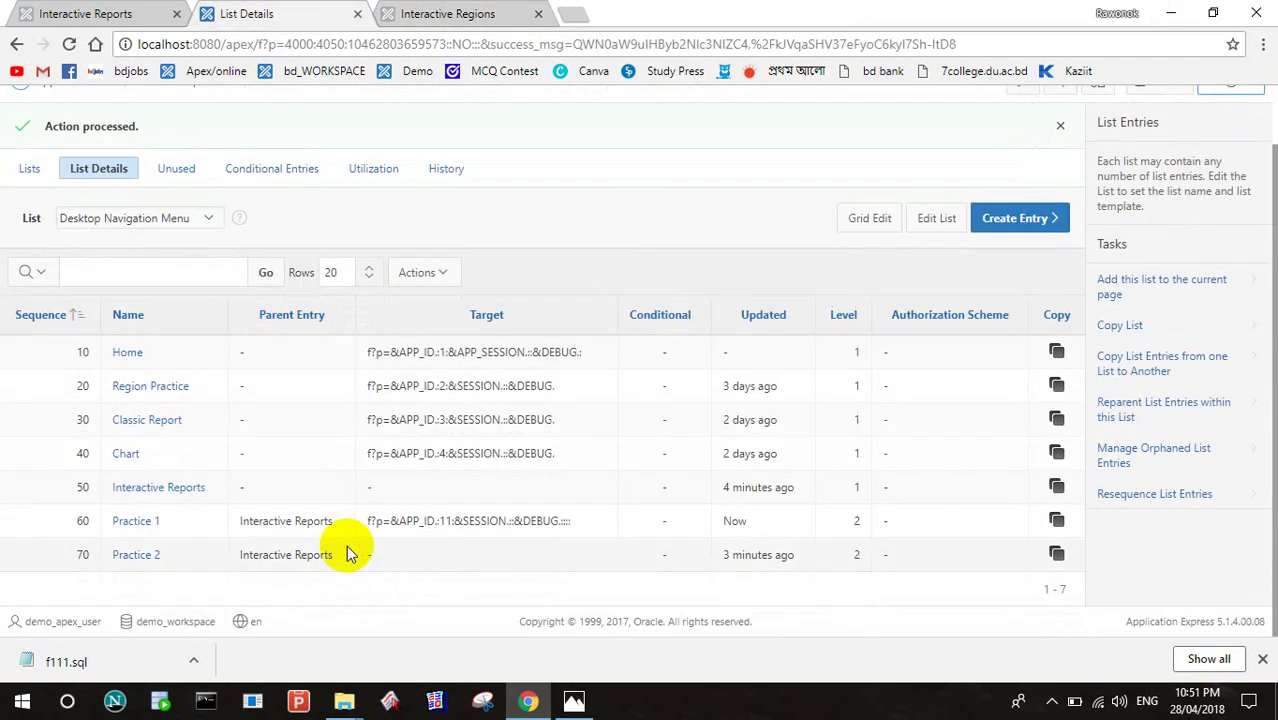
pyautogui.click(141, 558)
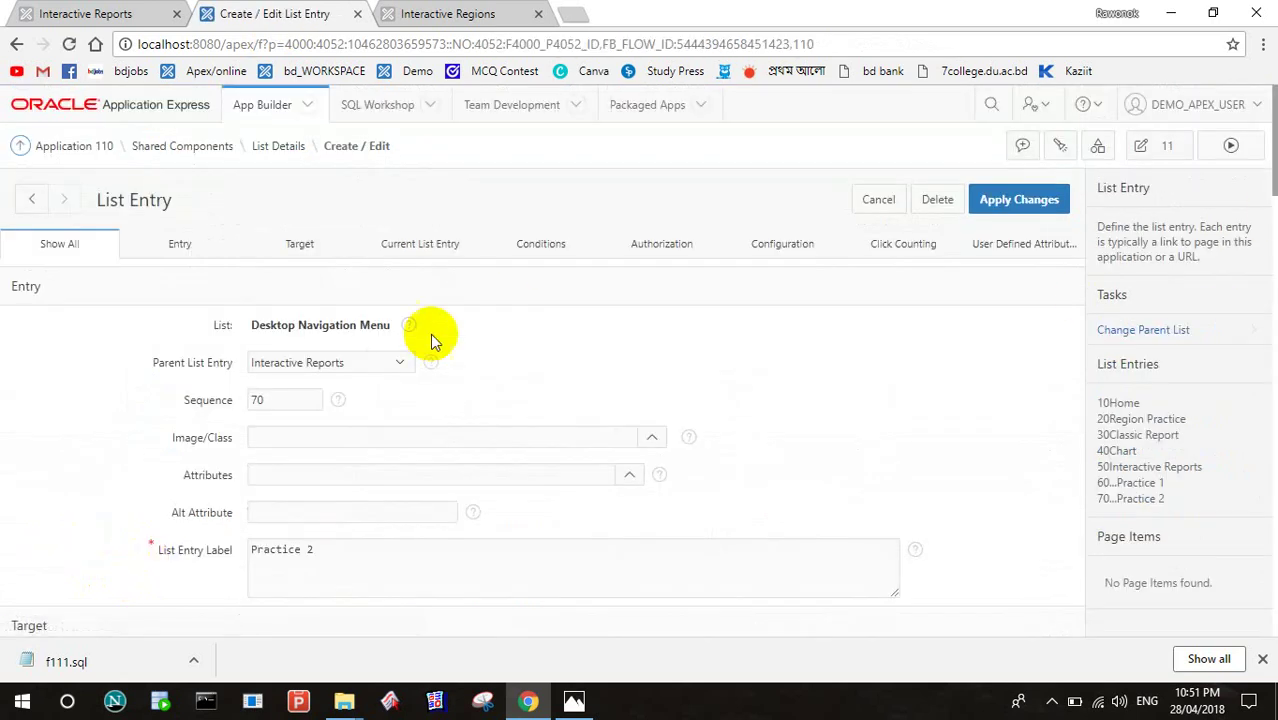
pyautogui.click(935, 199)
pyautogui.click(791, 411)
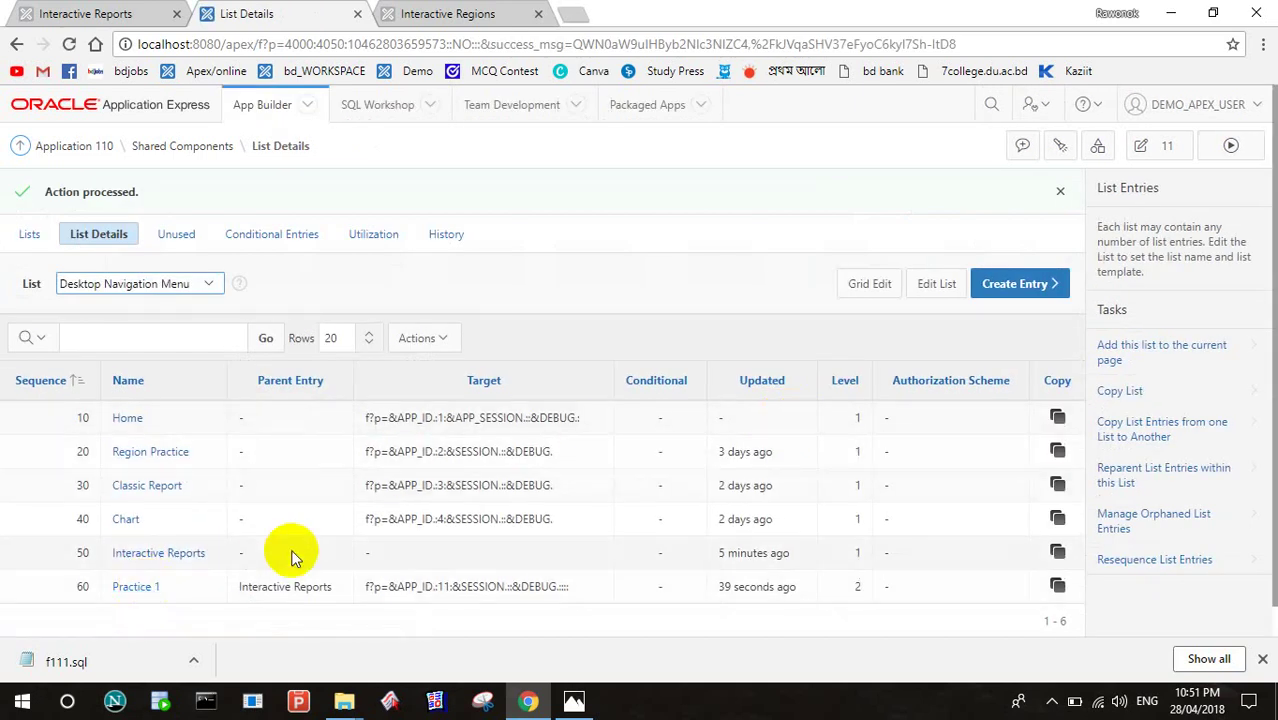
pyautogui.click(1172, 12)
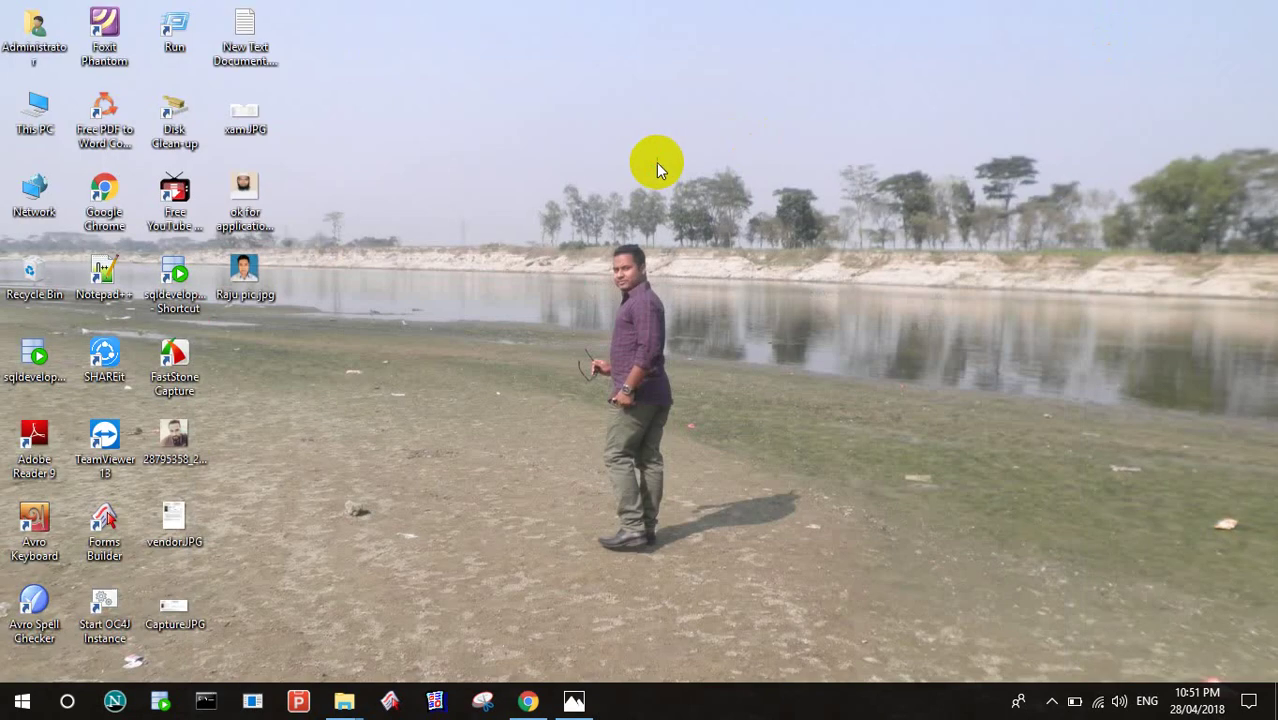